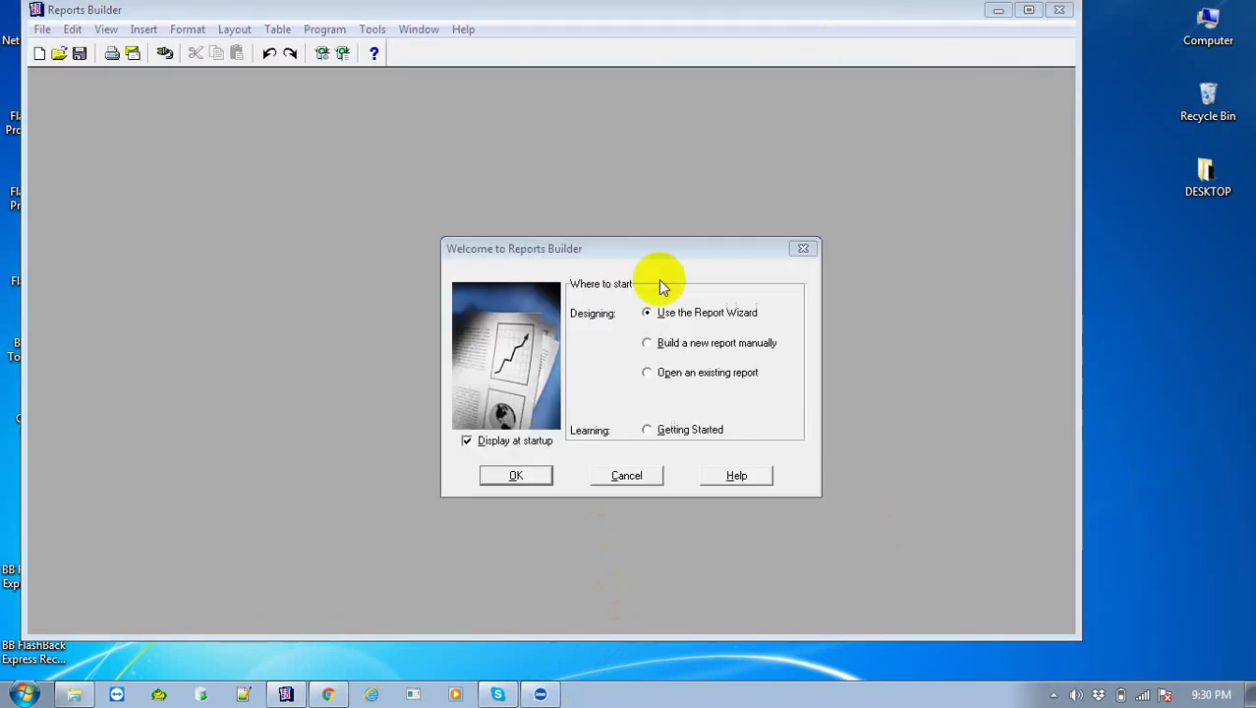
Dismiss the welcome wizard to open the blank MODULE1 report, then reposition the window
{"action": "left_click", "coordinate": [627, 478]}
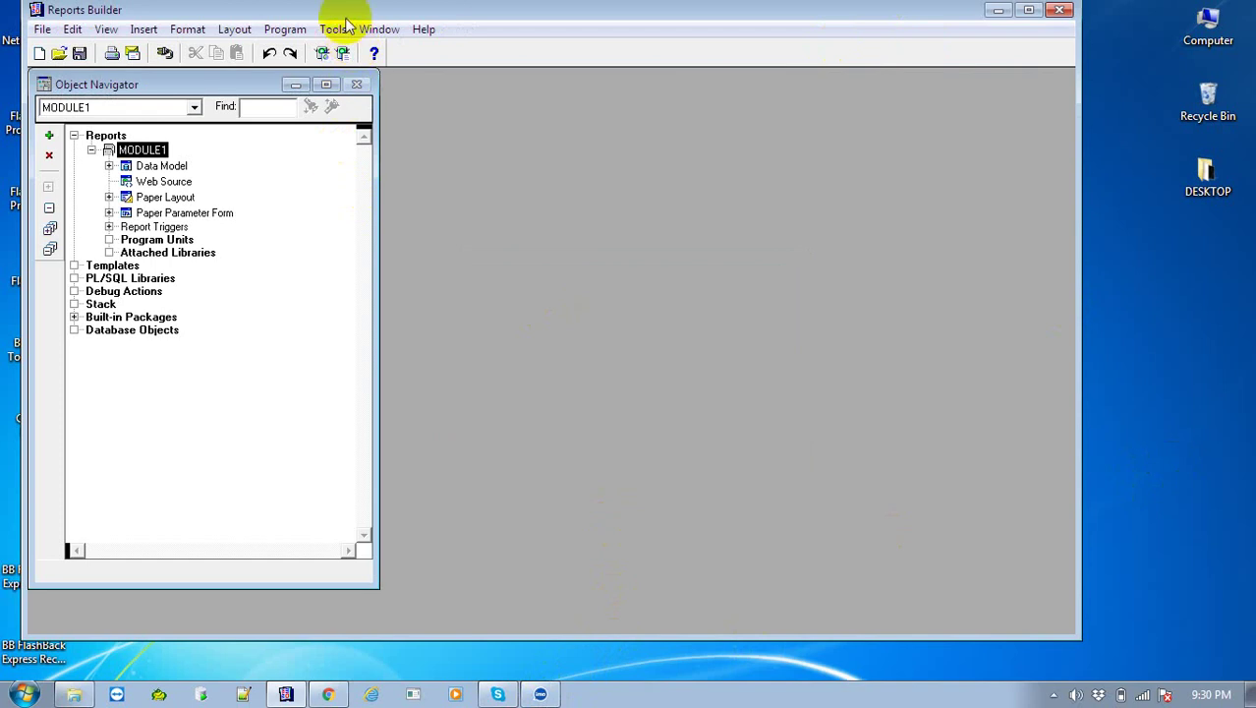
{"action": "left_click_drag", "start_coordinate": [351, 9], "coordinate": [437, 36]}
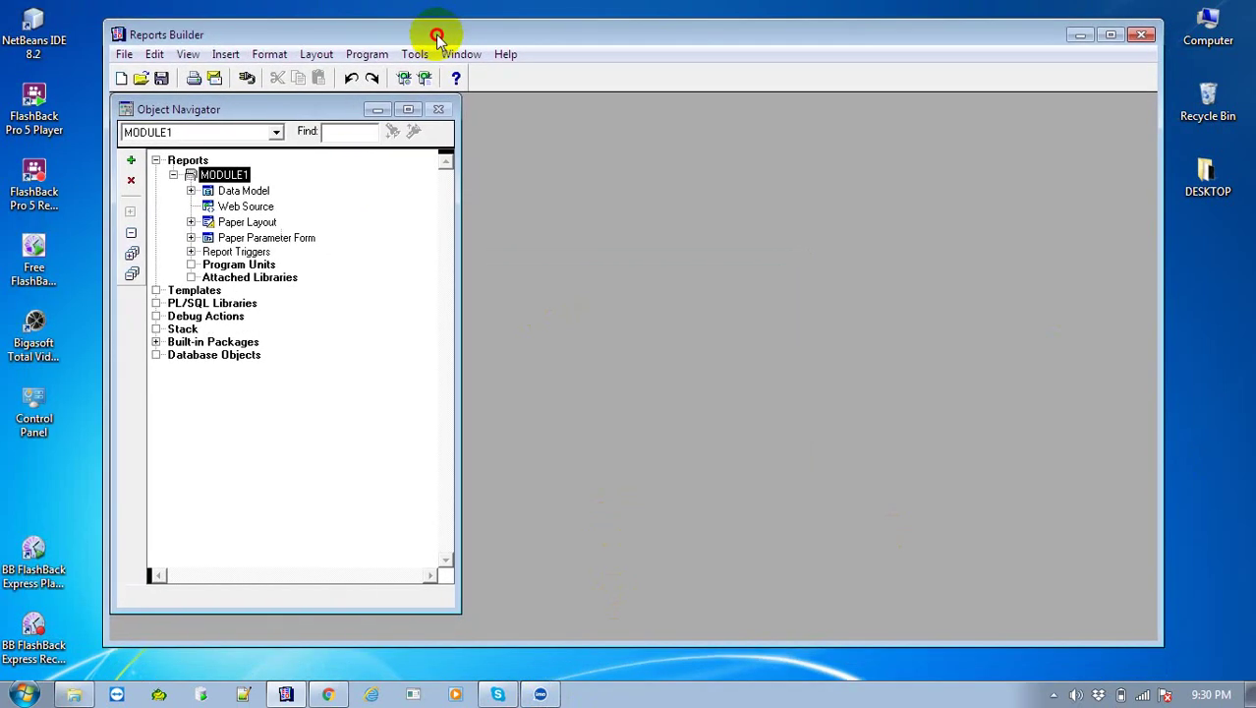
{"action": "double_click", "coordinate": [32, 401]}
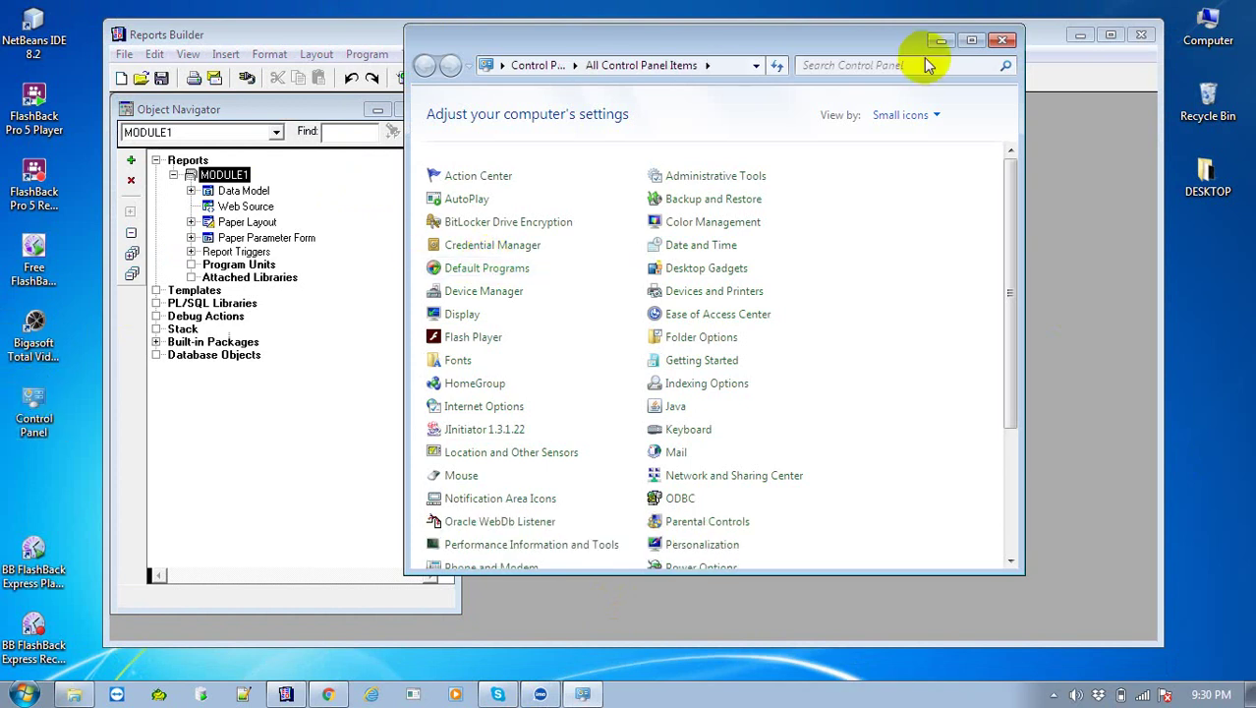
{"action": "left_click", "coordinate": [971, 39]}
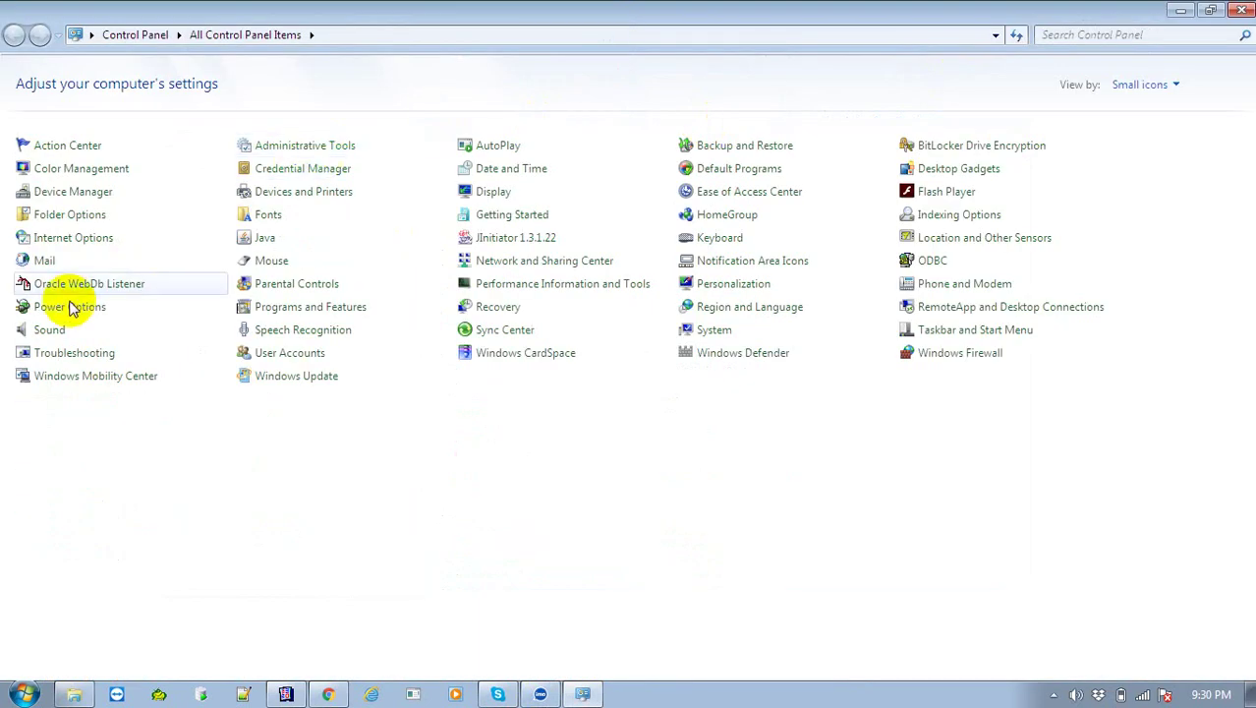
{"action": "left_click", "coordinate": [277, 218]}
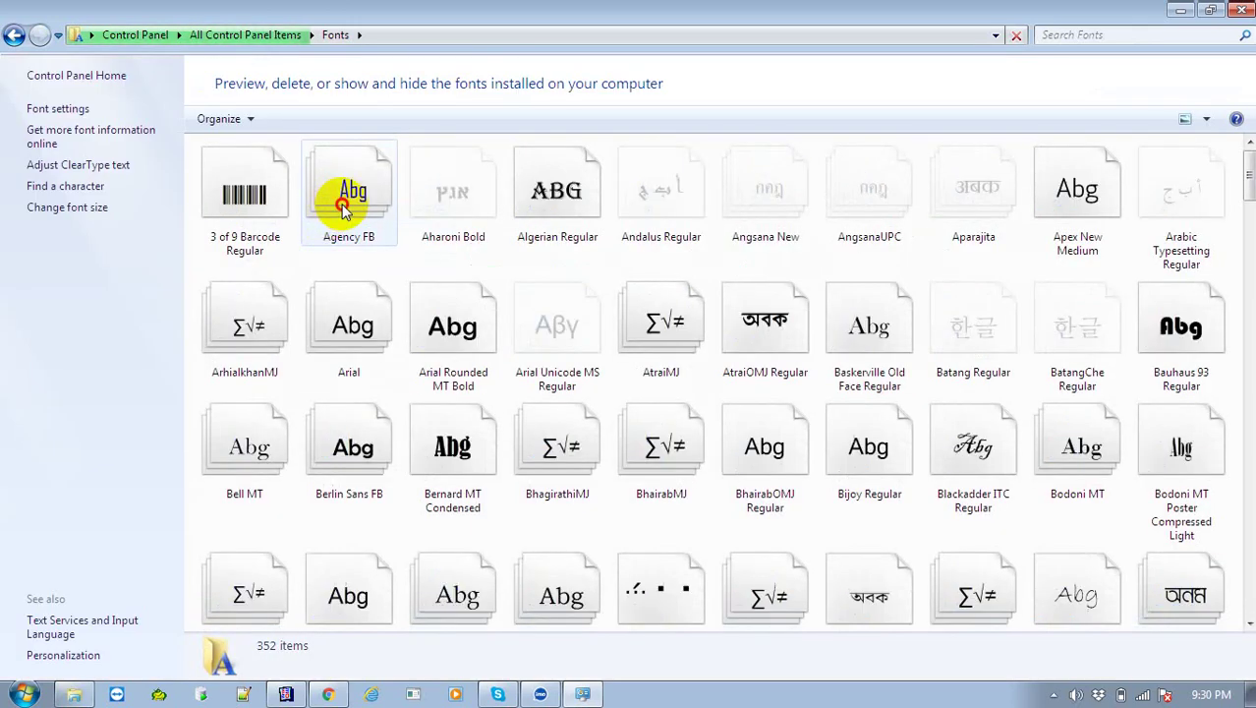
{"action": "left_click", "coordinate": [342, 206]}
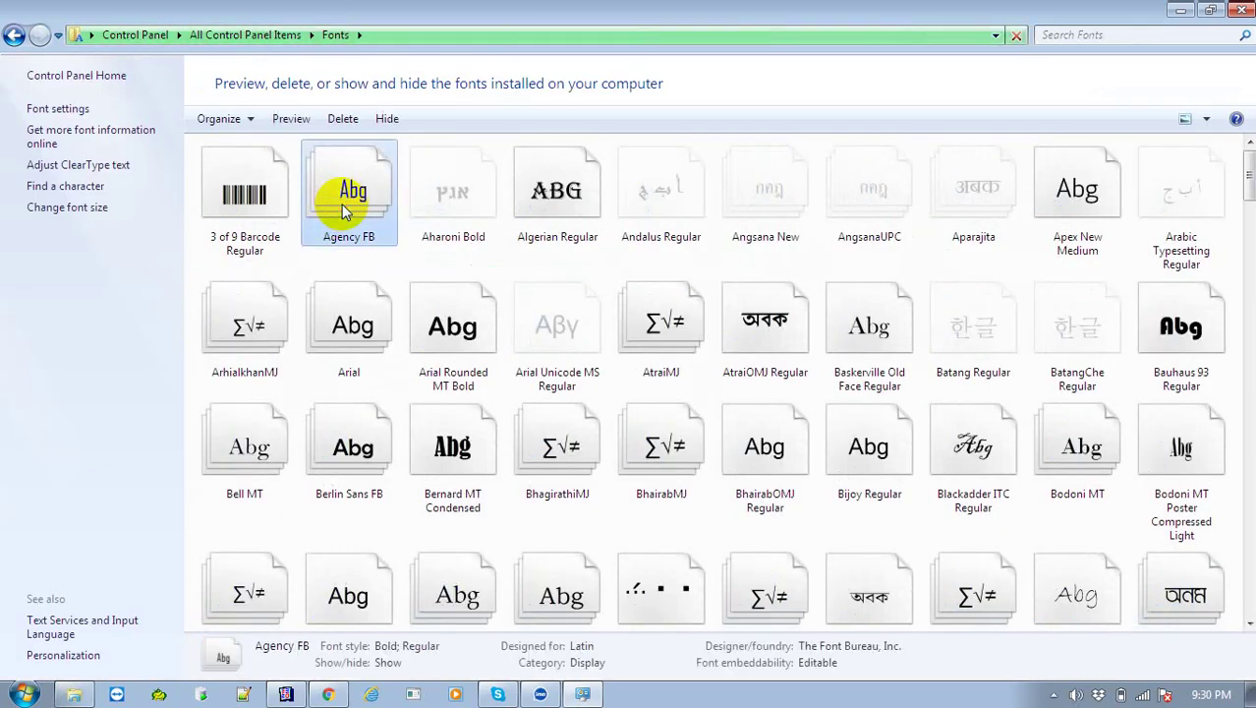
{"action": "key", "text": "c"}
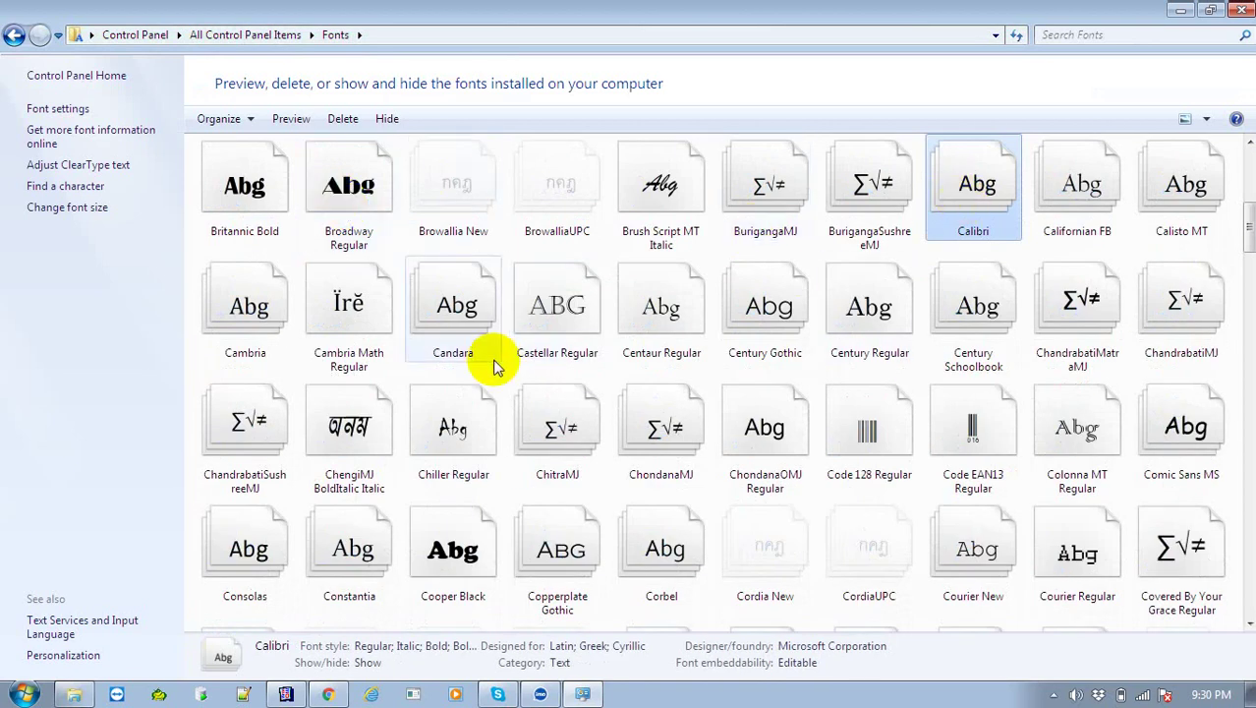
{"action": "left_click", "coordinate": [865, 433]}
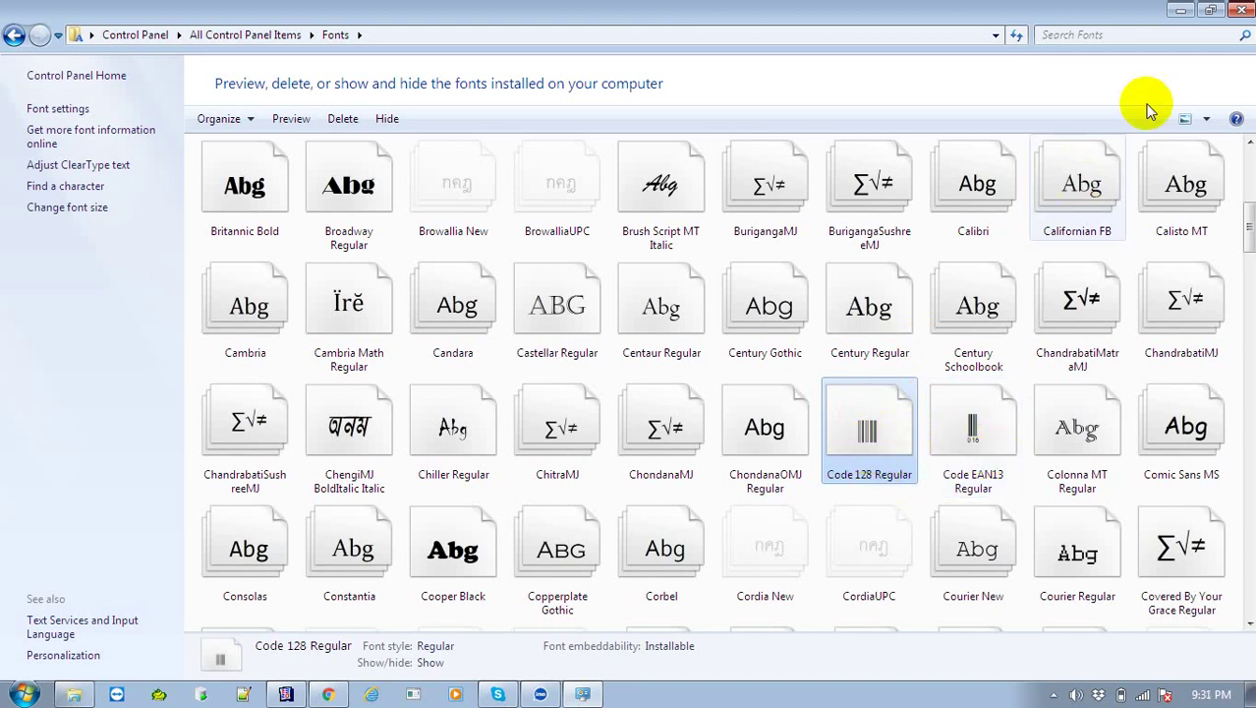
{"action": "left_click", "coordinate": [1242, 10]}
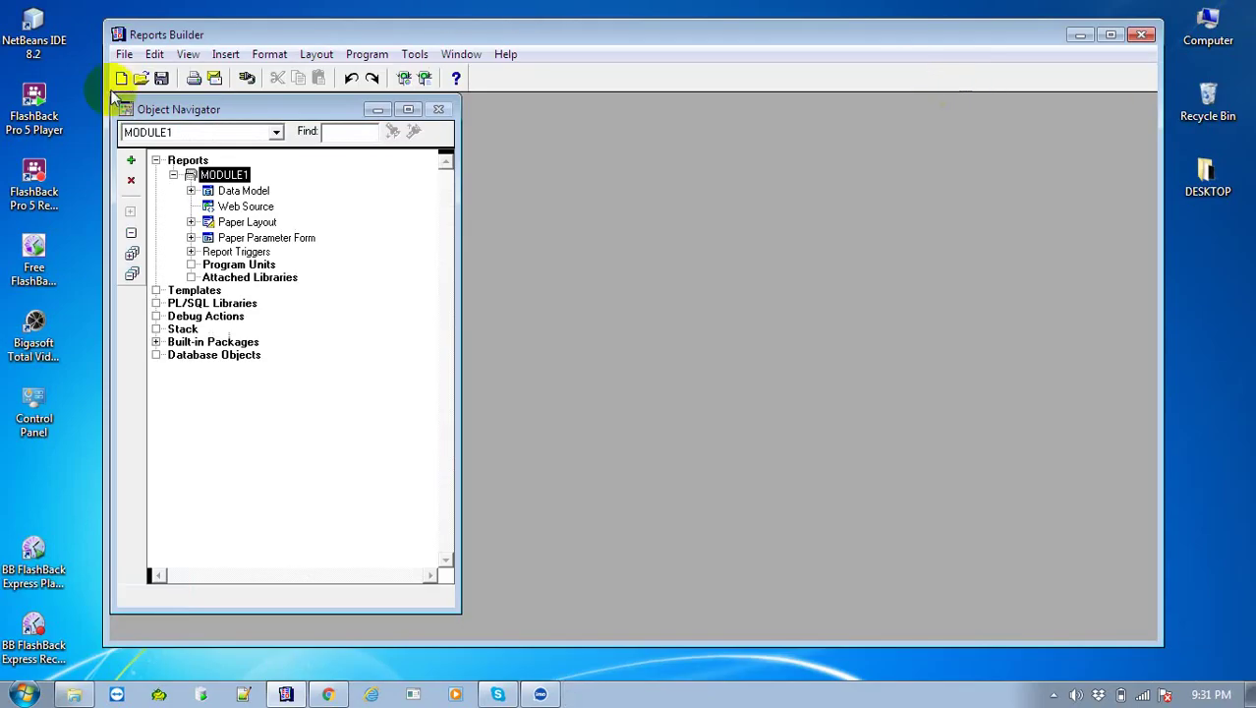
Browse to E:\ALL_ORACLE\ORACLE_10G\barcode10g\pll in Windows Explorer
{"action": "left_click", "coordinate": [61, 160]}
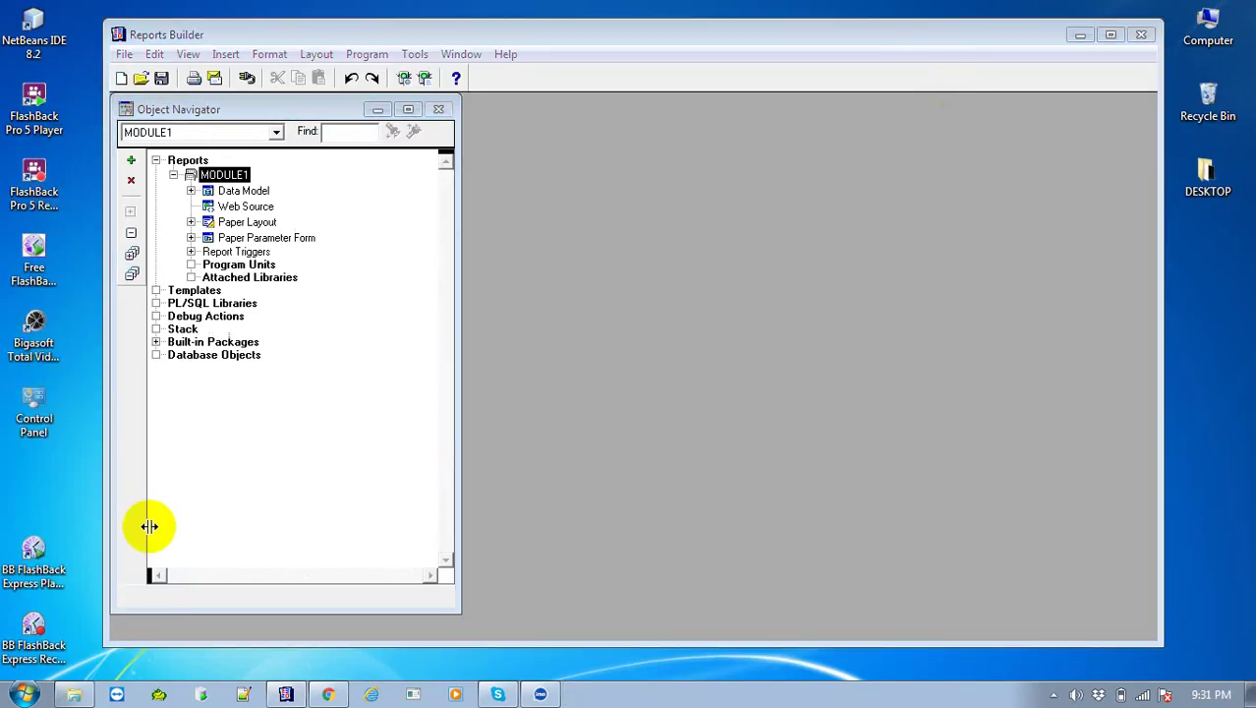
{"action": "double_click", "coordinate": [1207, 27]}
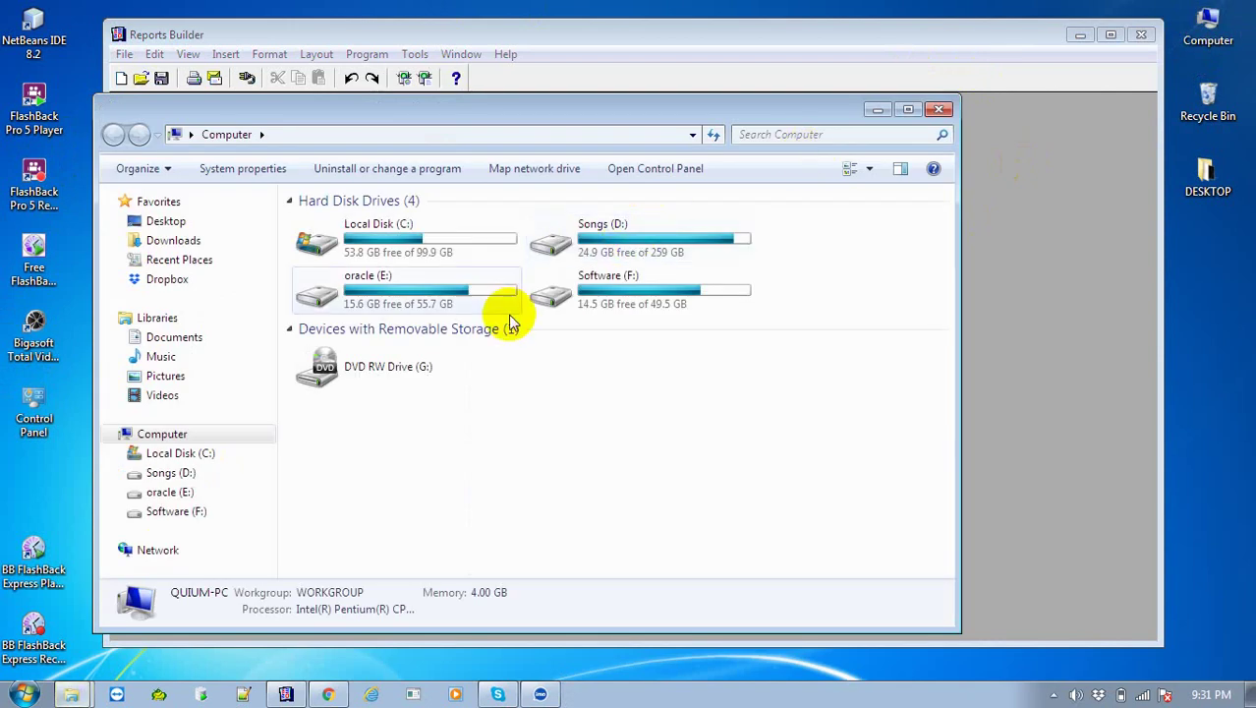
{"action": "left_click", "coordinate": [462, 285]}
{"action": "double_click", "coordinate": [462, 285]}
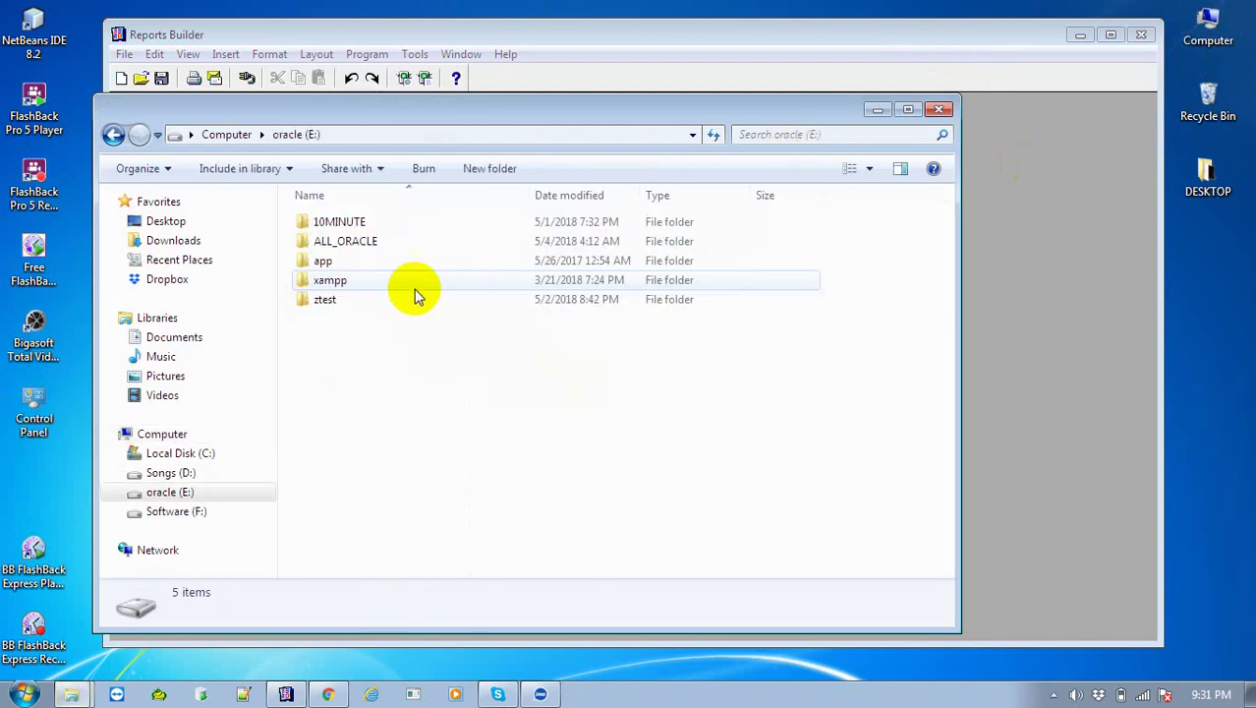
{"action": "double_click", "coordinate": [368, 241]}
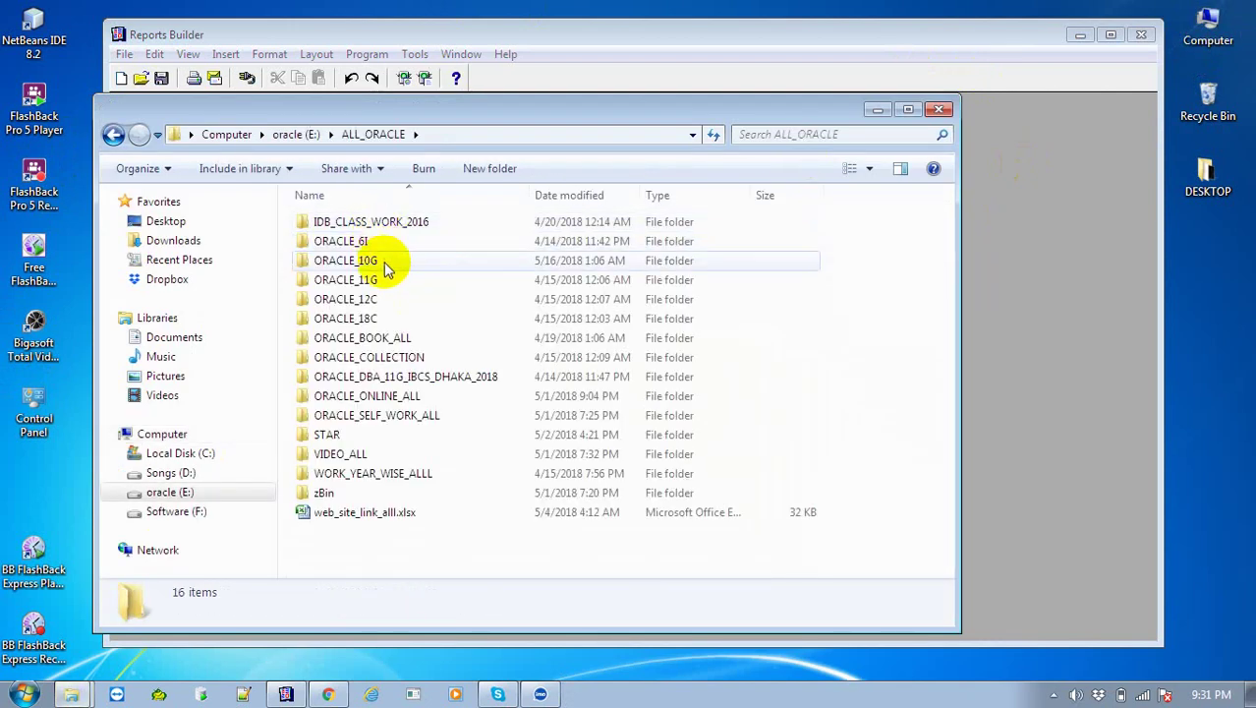
{"action": "double_click", "coordinate": [383, 262]}
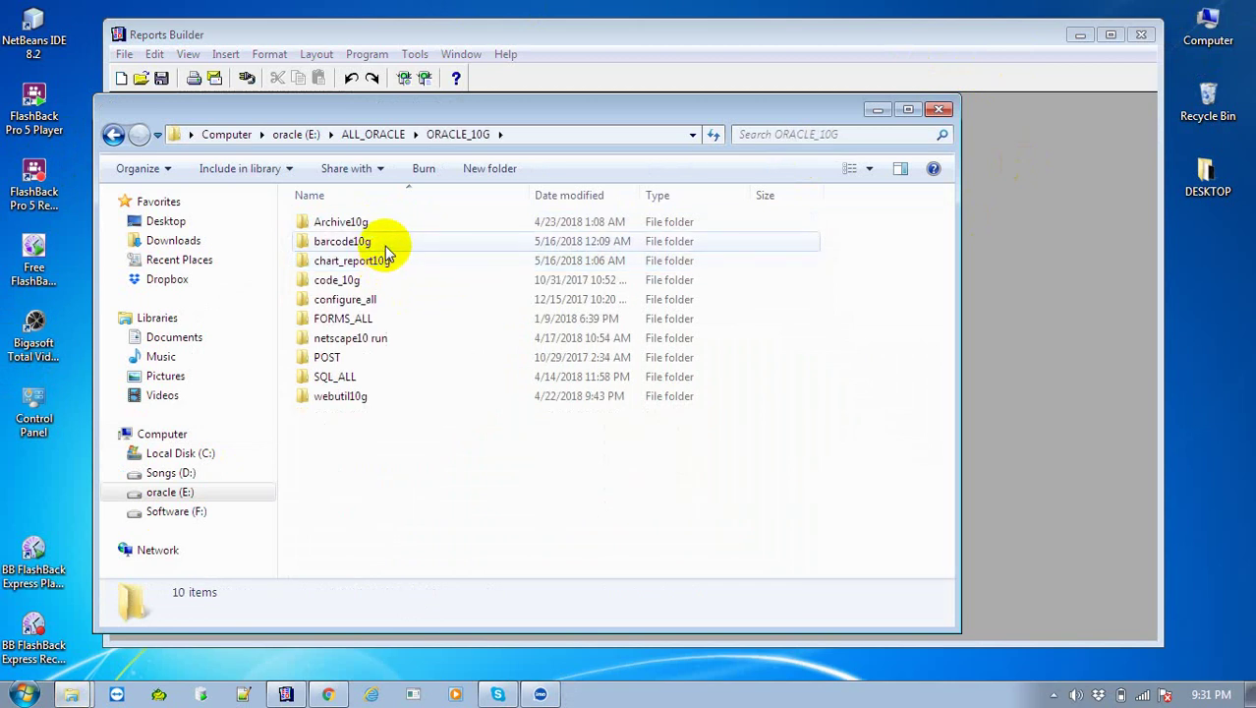
{"action": "double_click", "coordinate": [384, 246]}
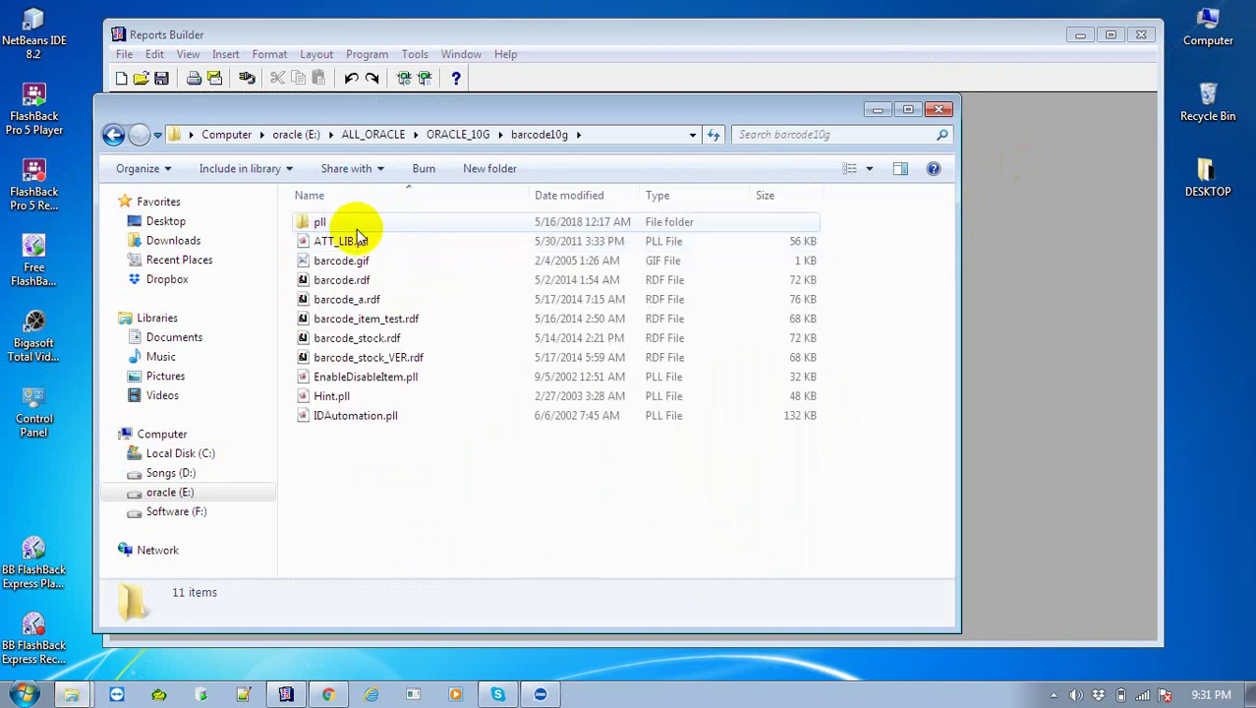
{"action": "double_click", "coordinate": [324, 224]}
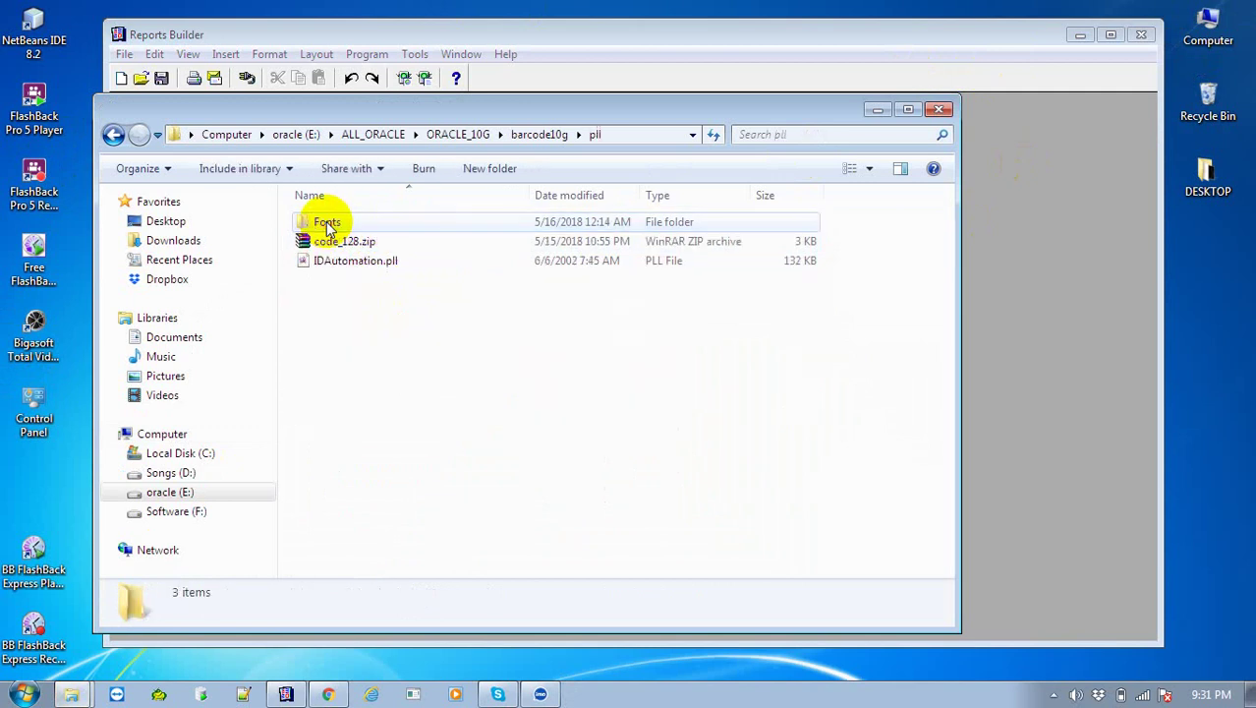
Extract code_128.zip into a new code_128 folder inside pll
{"action": "left_click", "coordinate": [338, 244]}
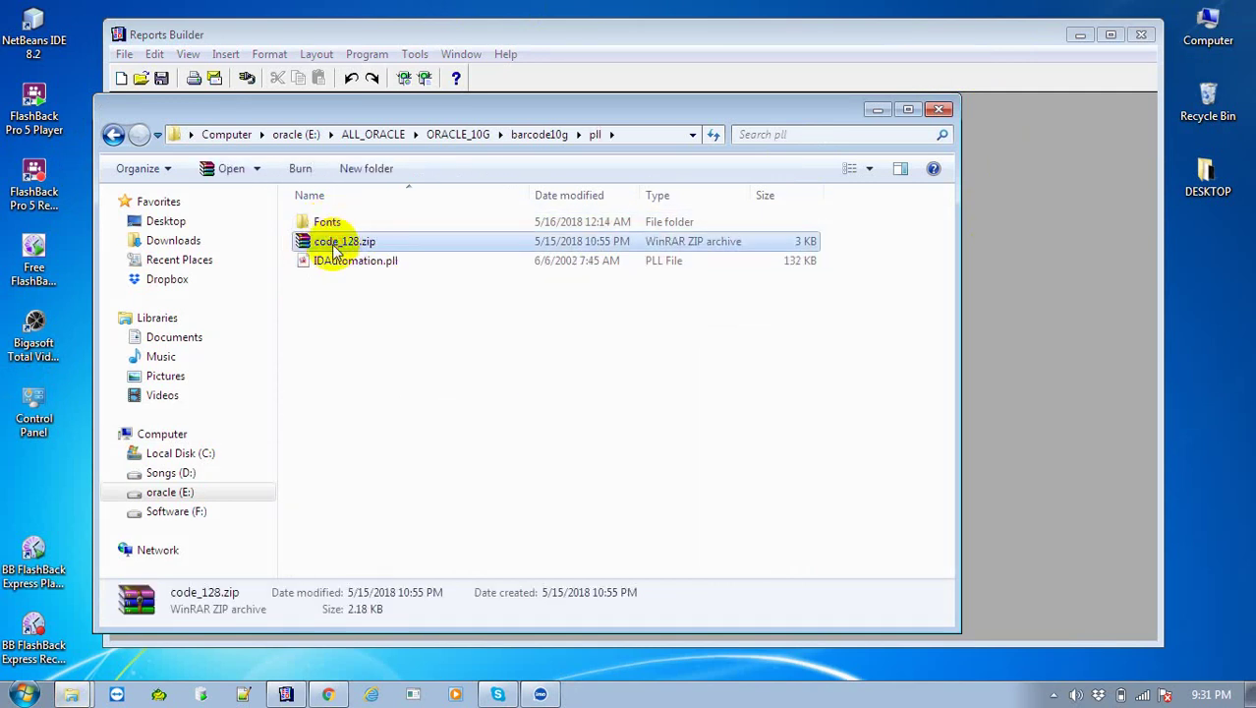
{"action": "double_click", "coordinate": [327, 221]}
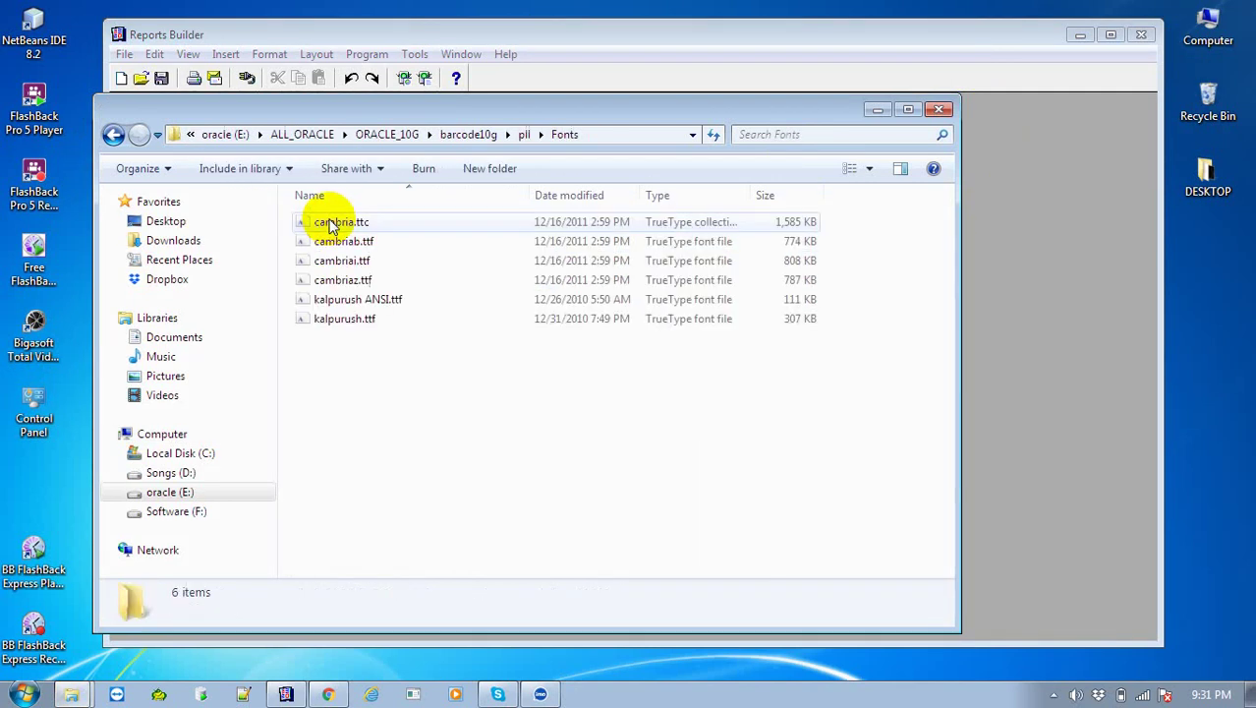
{"action": "left_click", "coordinate": [114, 133]}
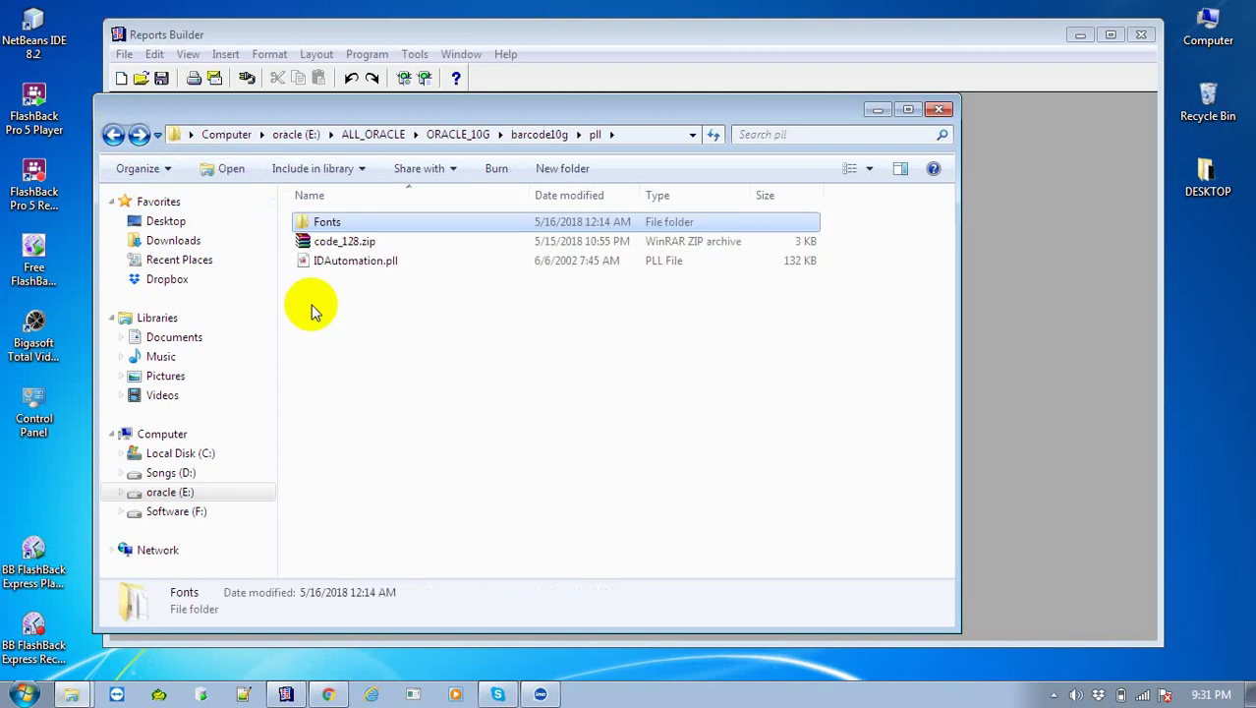
{"action": "left_click", "coordinate": [335, 246]}
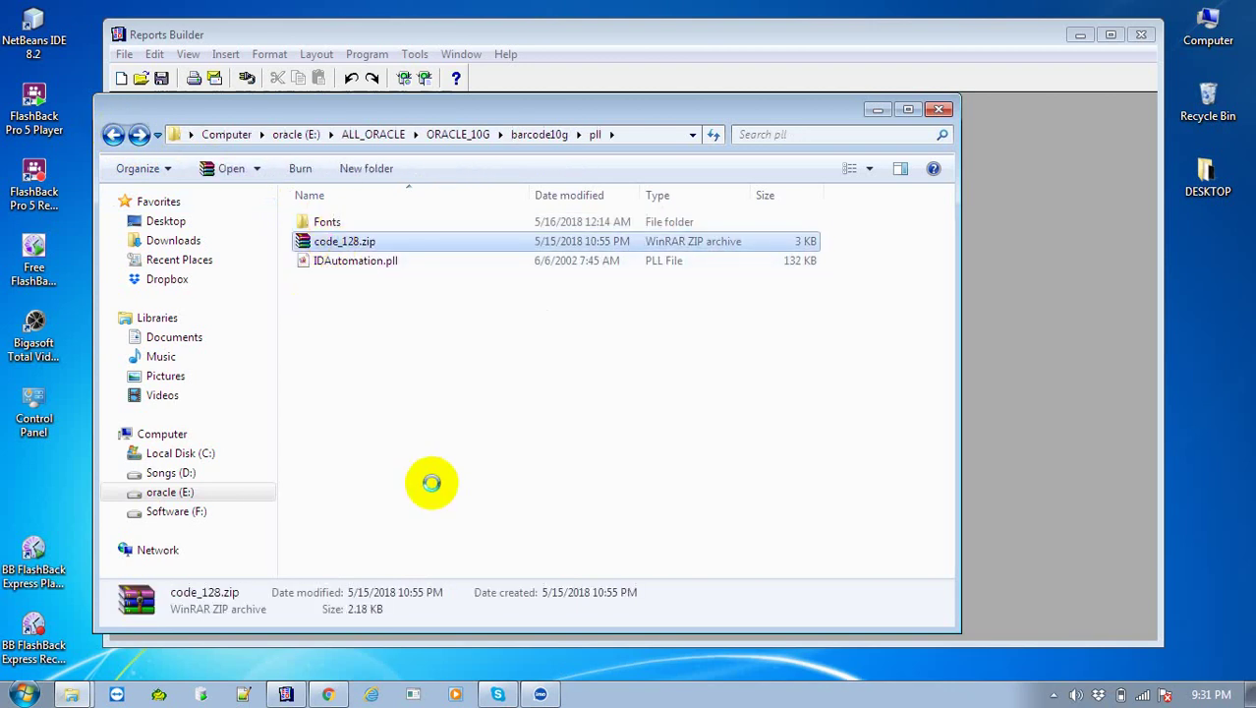
{"action": "key", "text": "shift+F10"}
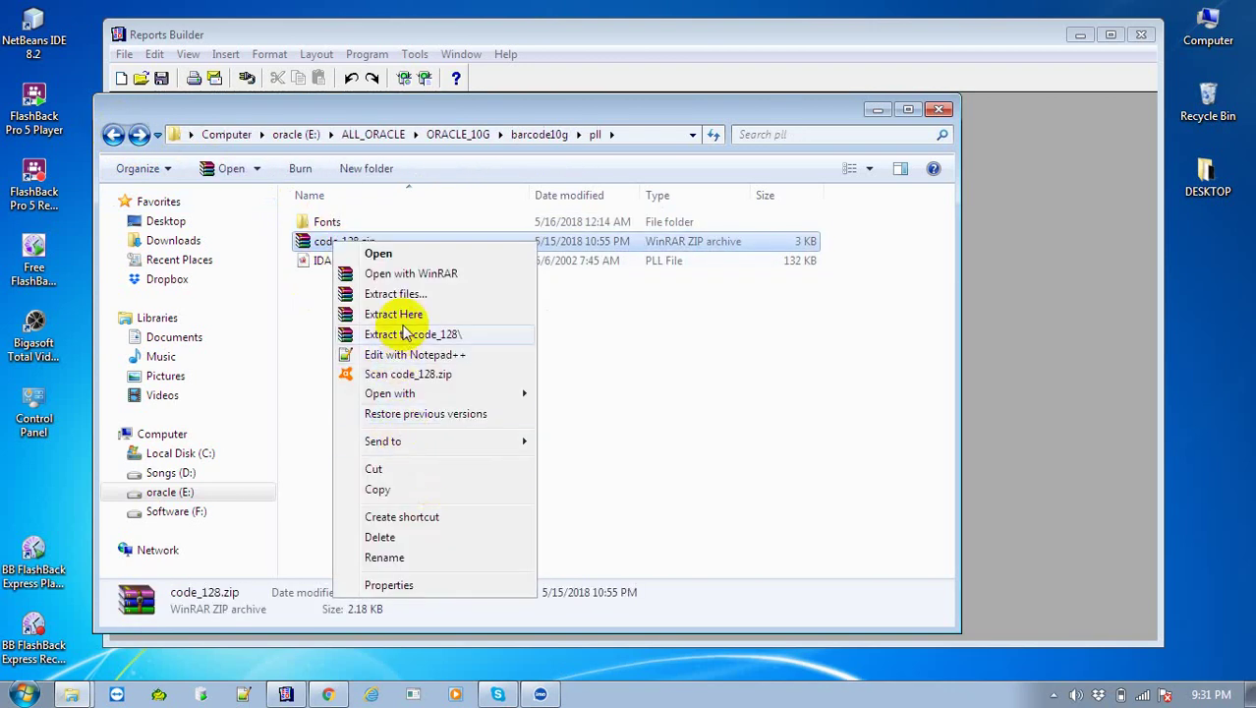
{"action": "left_click", "coordinate": [413, 295]}
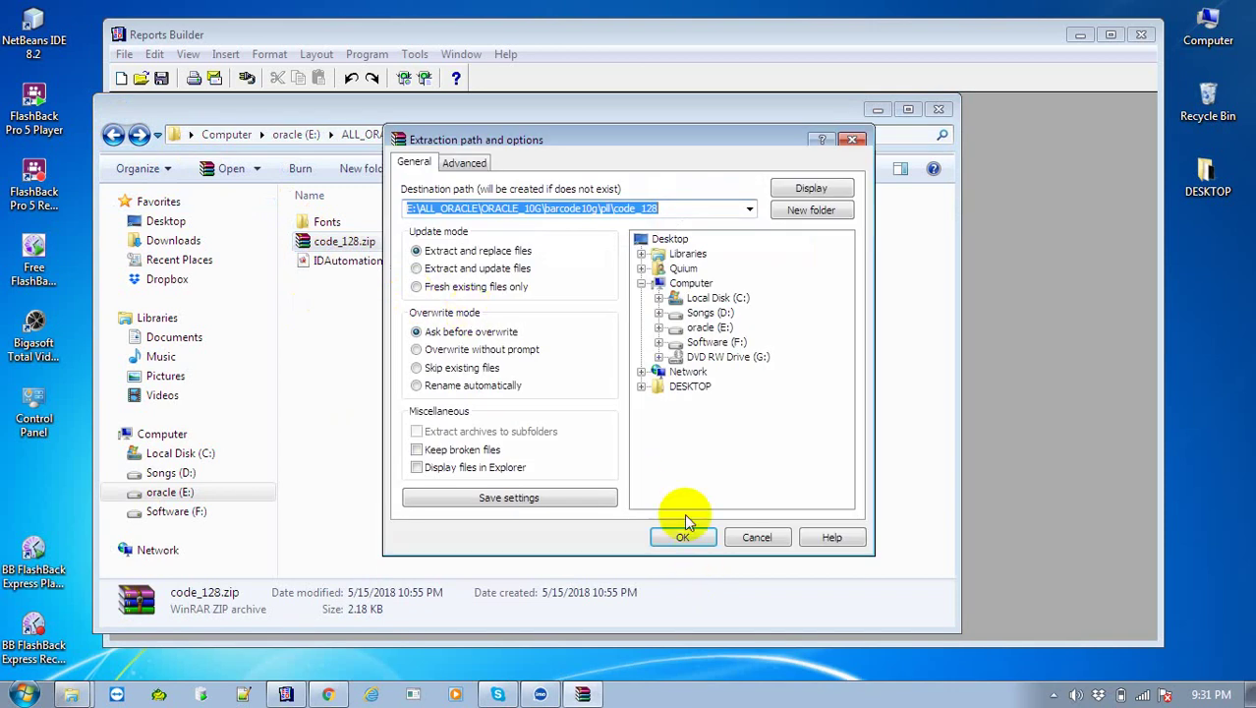
{"action": "left_click", "coordinate": [687, 536]}
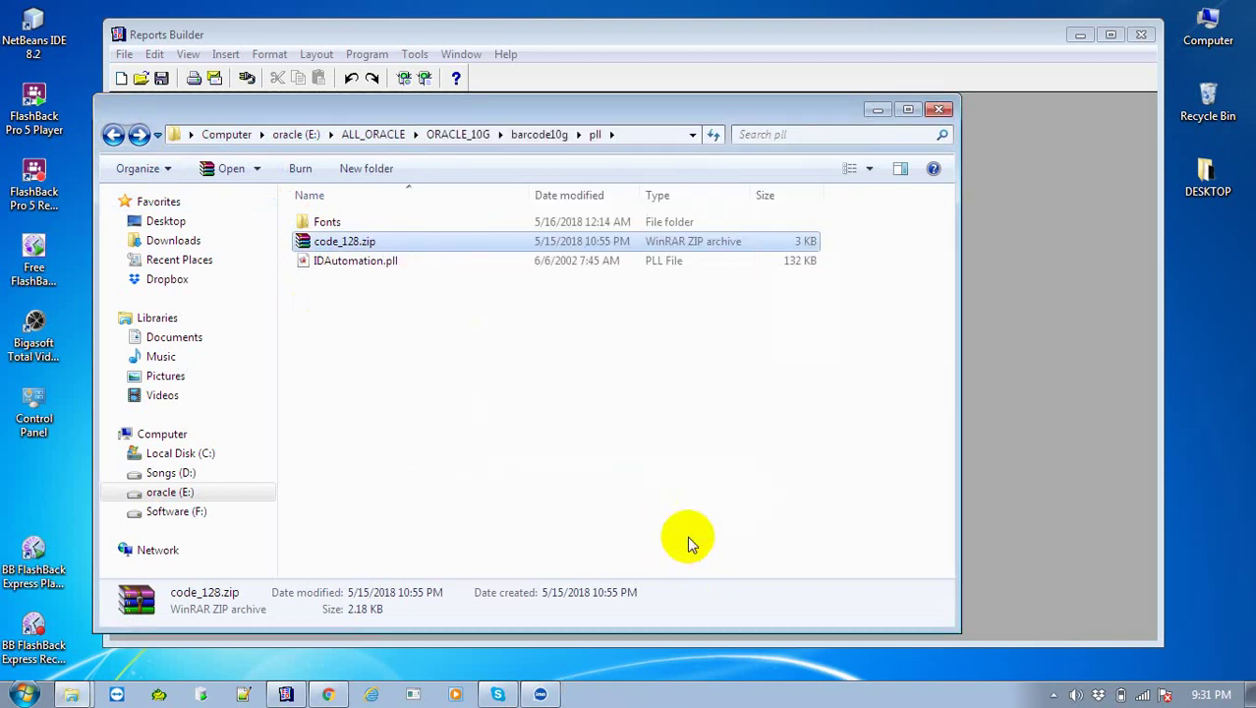
{"action": "double_click", "coordinate": [318, 244]}
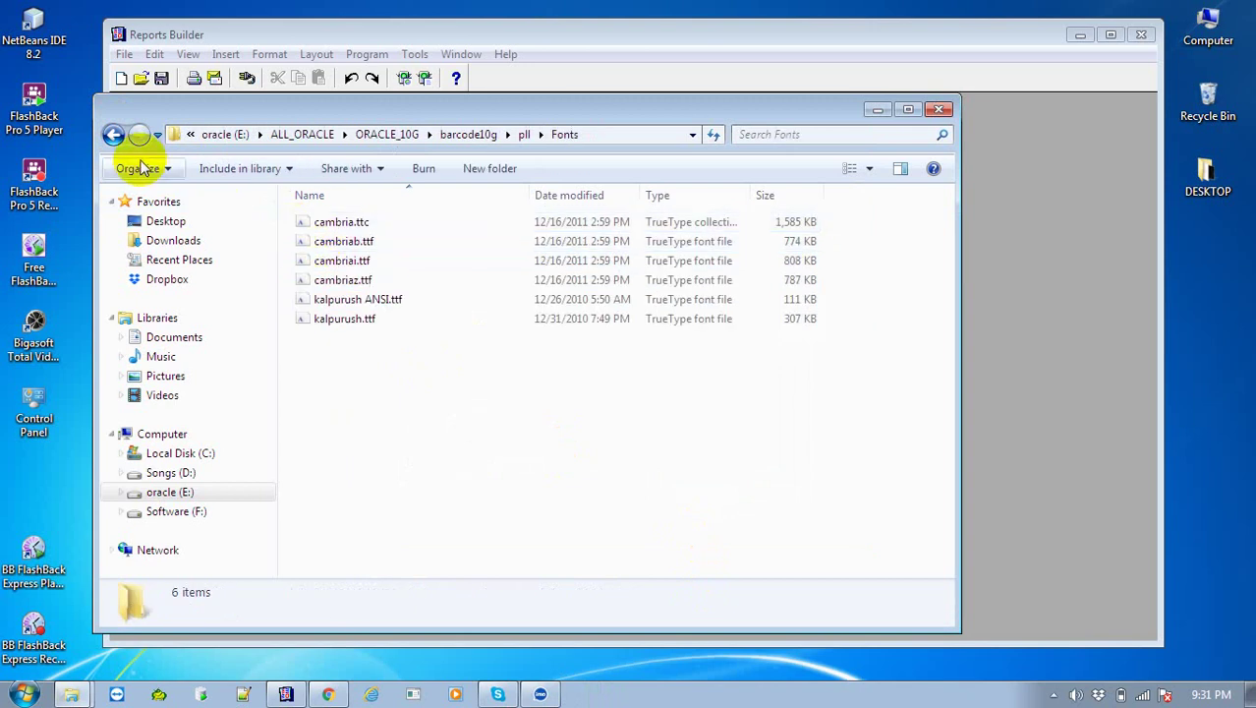
{"action": "left_click", "coordinate": [113, 135]}
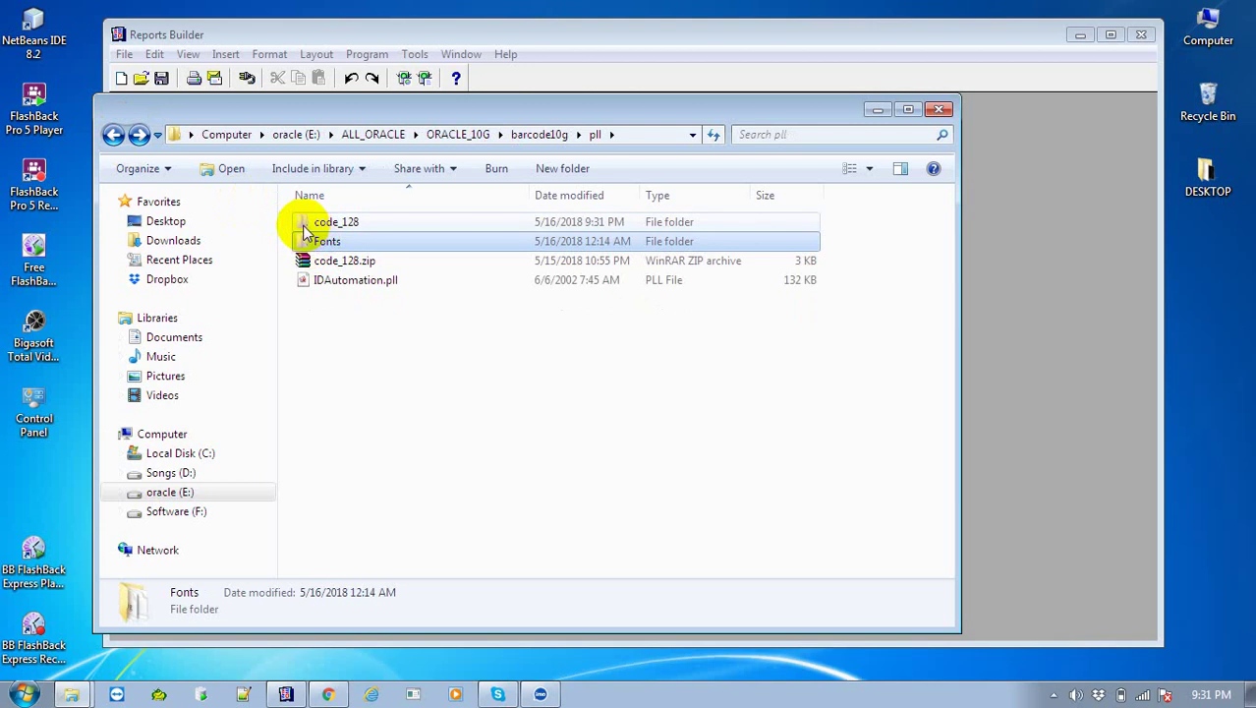
Install the Code 128 font from code128.ttf, replacing the existing copy, then close the preview
{"action": "double_click", "coordinate": [305, 231]}
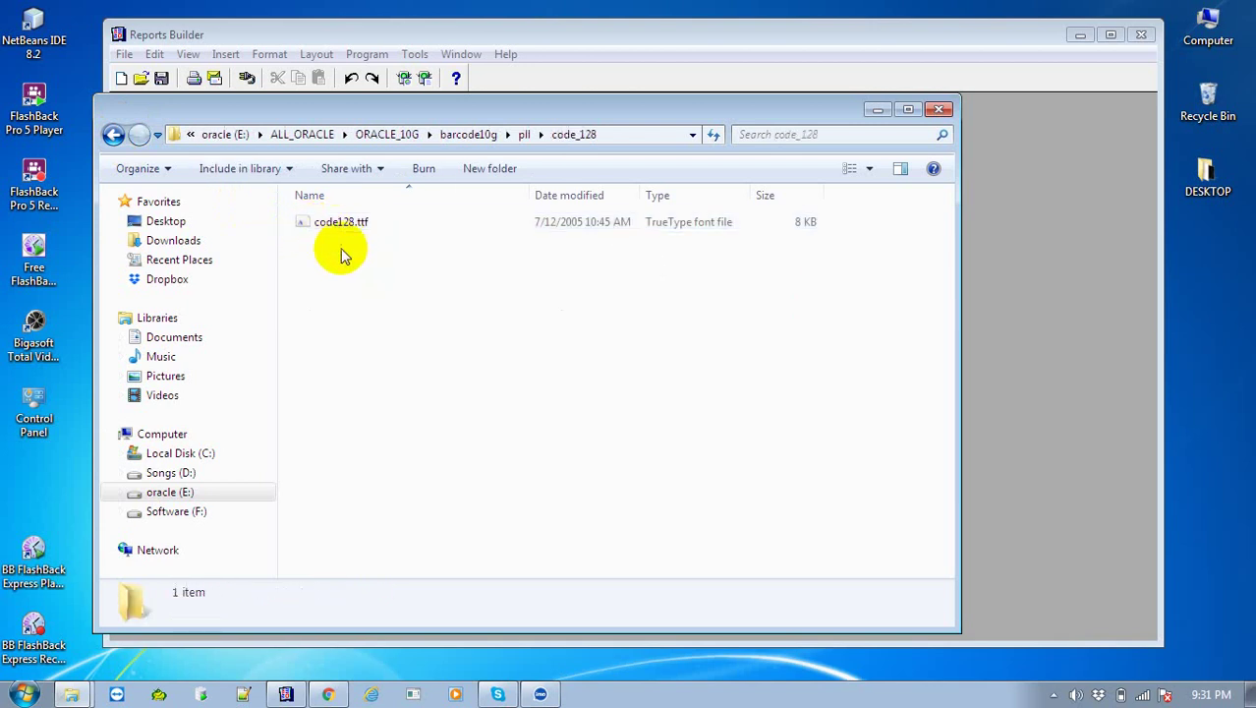
{"action": "left_click", "coordinate": [1056, 694]}
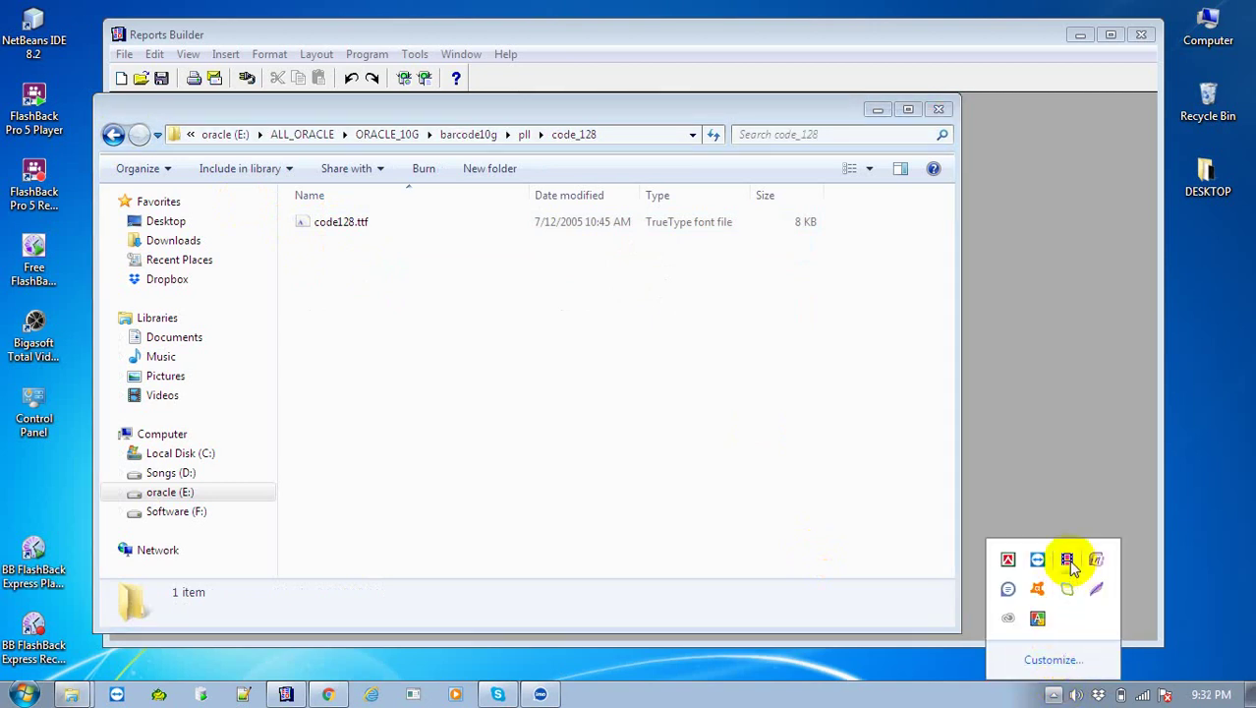
{"action": "double_click", "coordinate": [307, 224]}
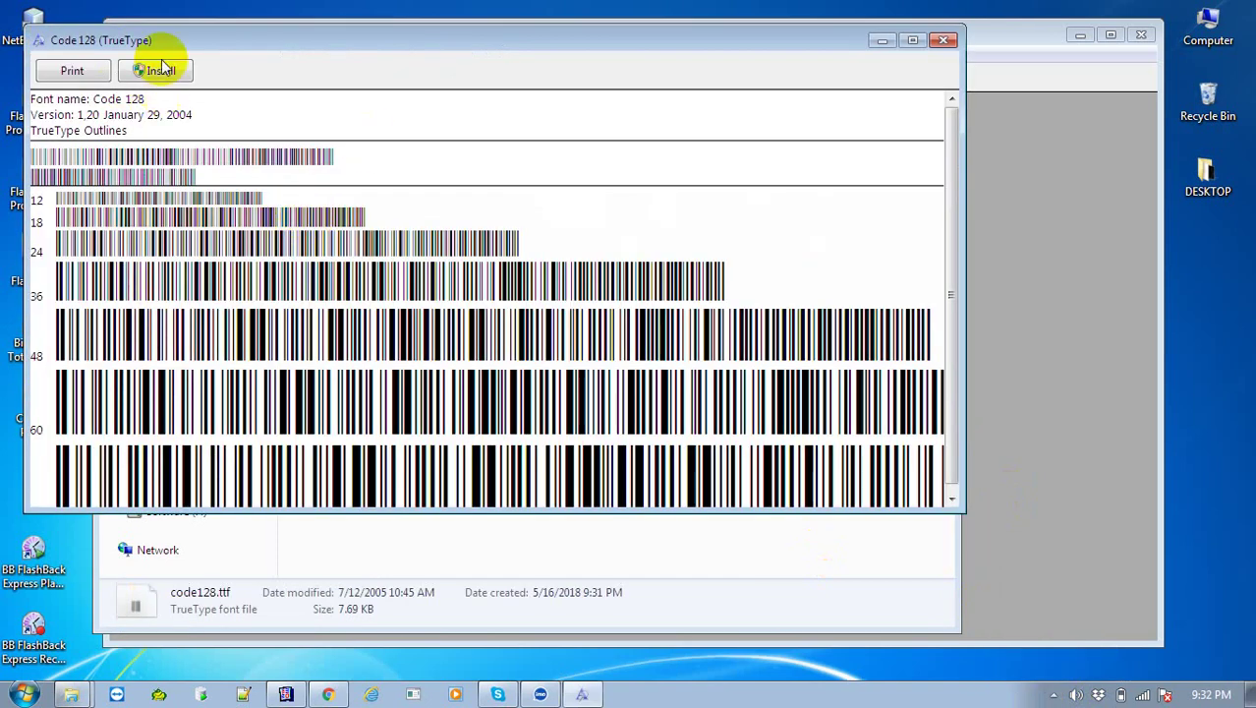
{"action": "left_click", "coordinate": [162, 73]}
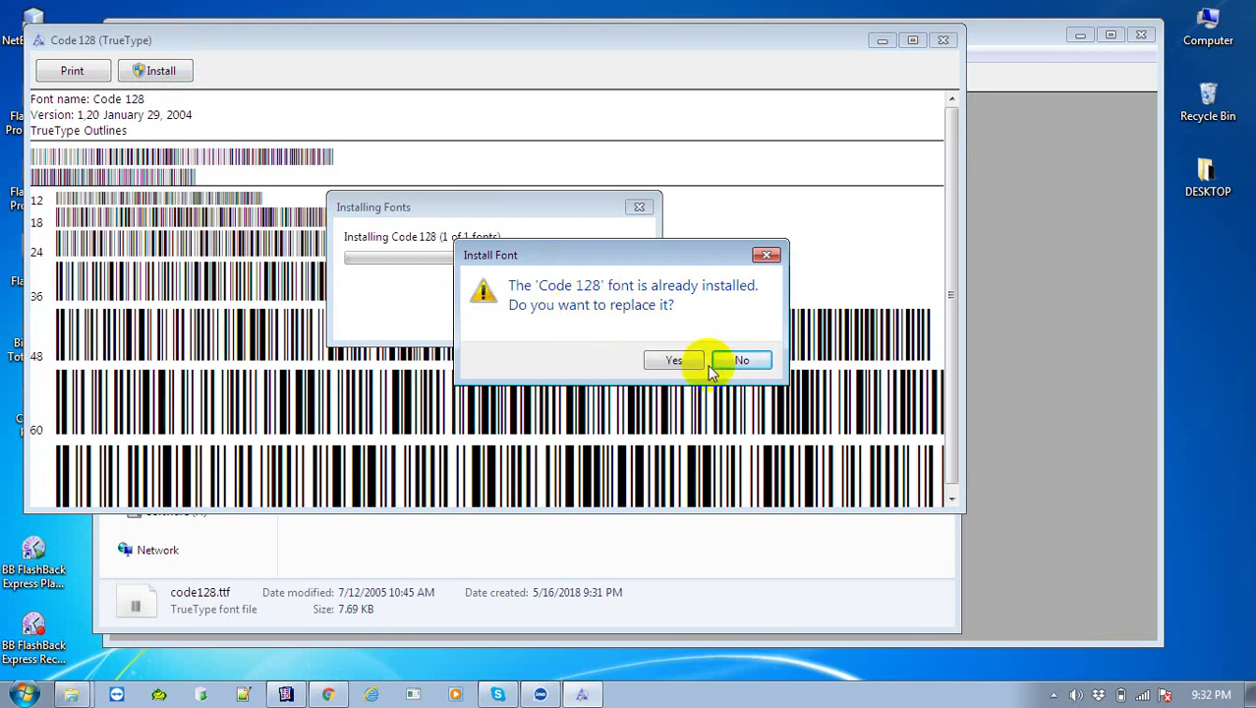
{"action": "left_click", "coordinate": [677, 361]}
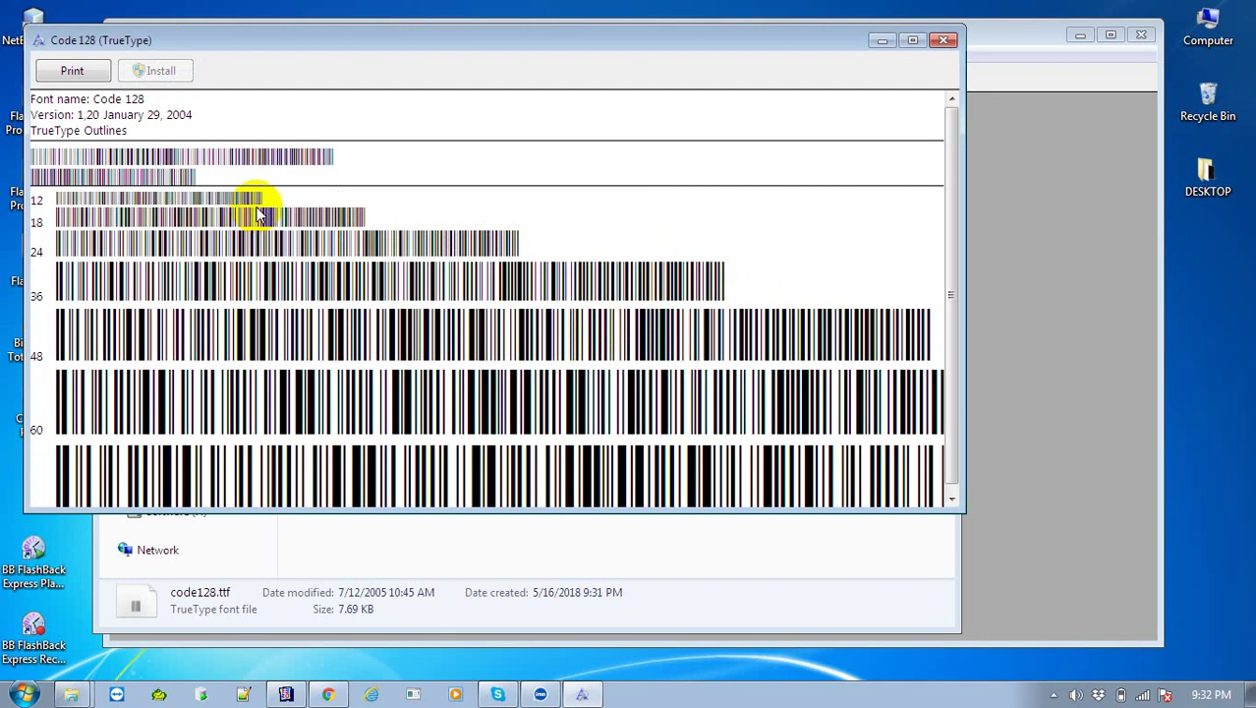
{"action": "left_click", "coordinate": [945, 41]}
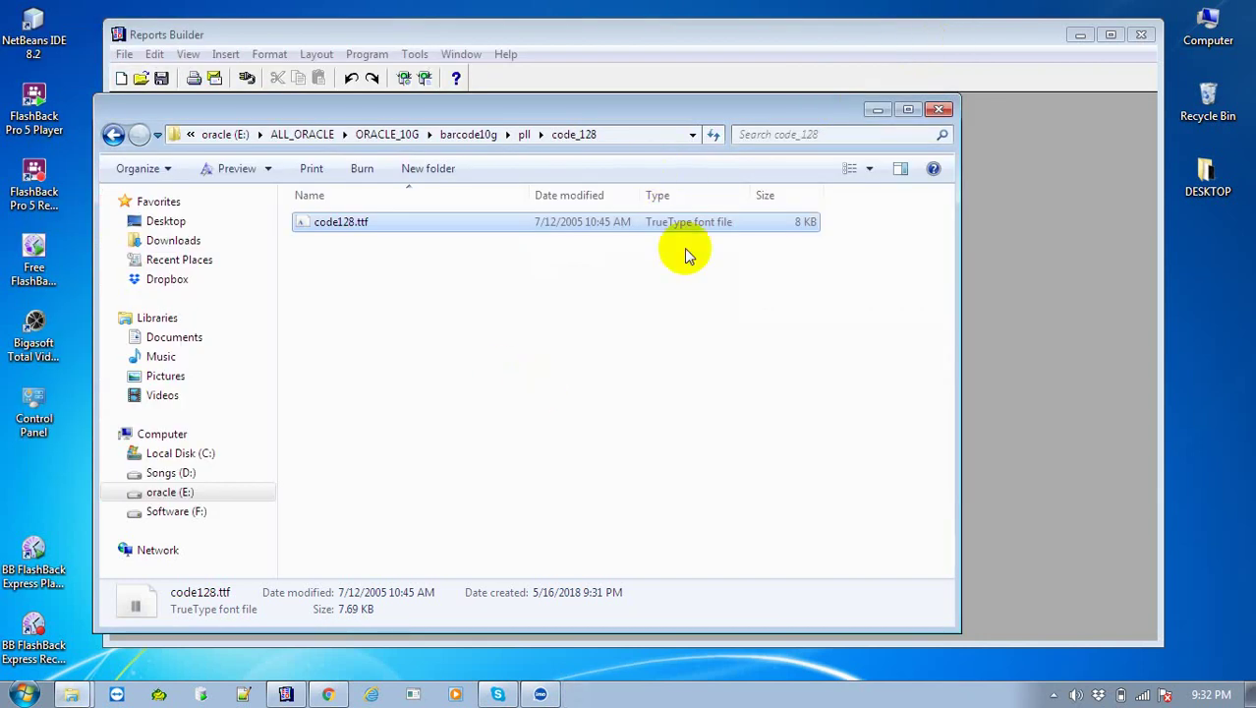
Go back to the pll folder in Explorer and locate IDAutomation.pll
{"action": "left_click", "coordinate": [524, 134]}
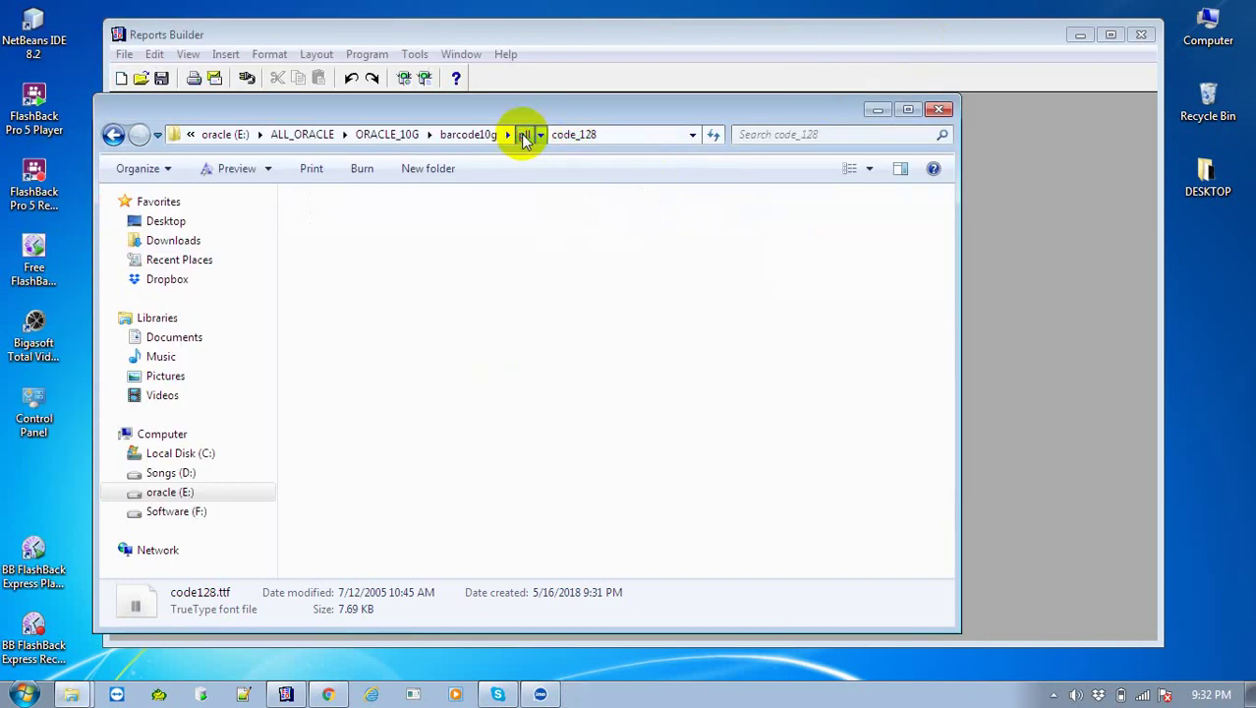
{"action": "left_click", "coordinate": [411, 378]}
{"action": "left_click", "coordinate": [365, 282]}
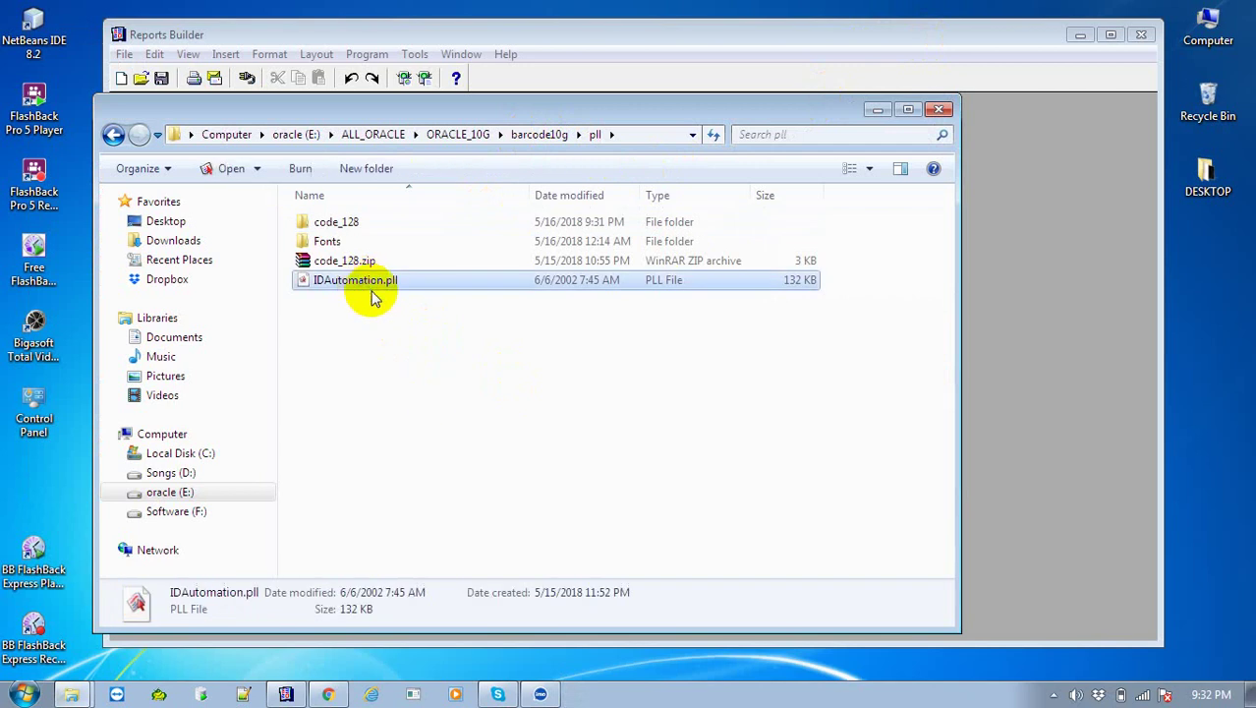
{"action": "left_click", "coordinate": [517, 482]}
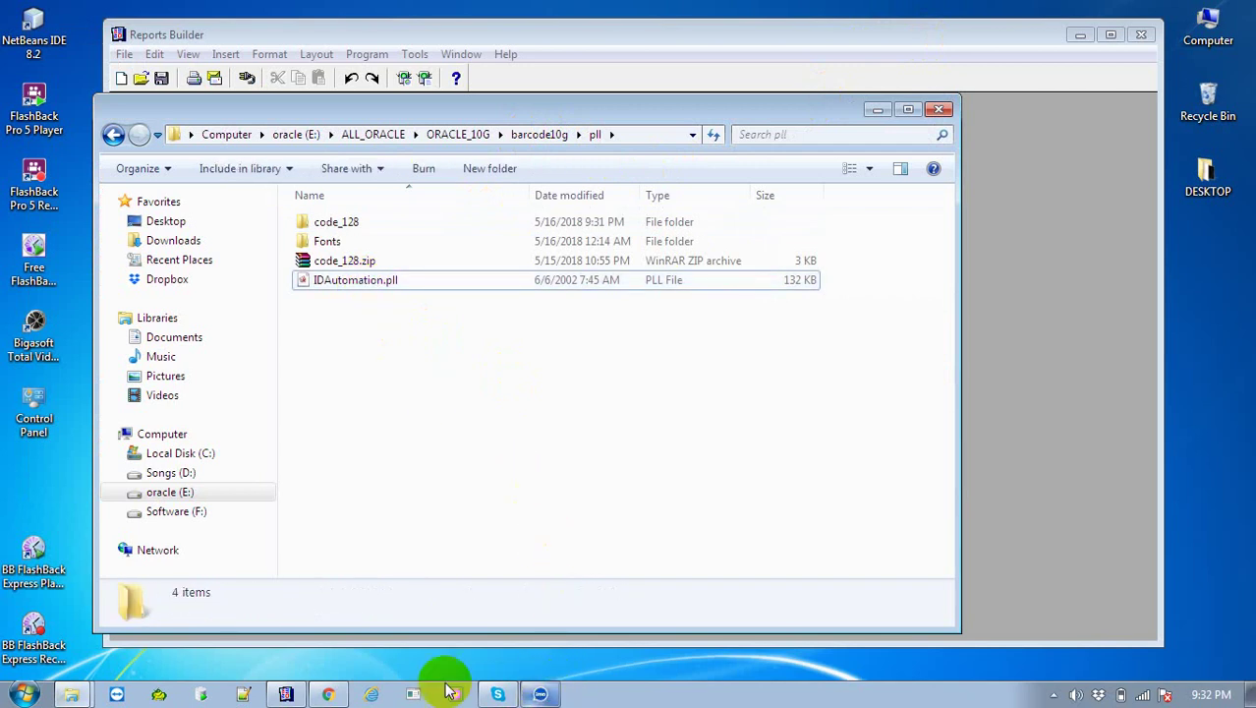
Attach IDAutomation.pll under Attached Libraries with its directory path removed
{"action": "left_click", "coordinate": [300, 694]}
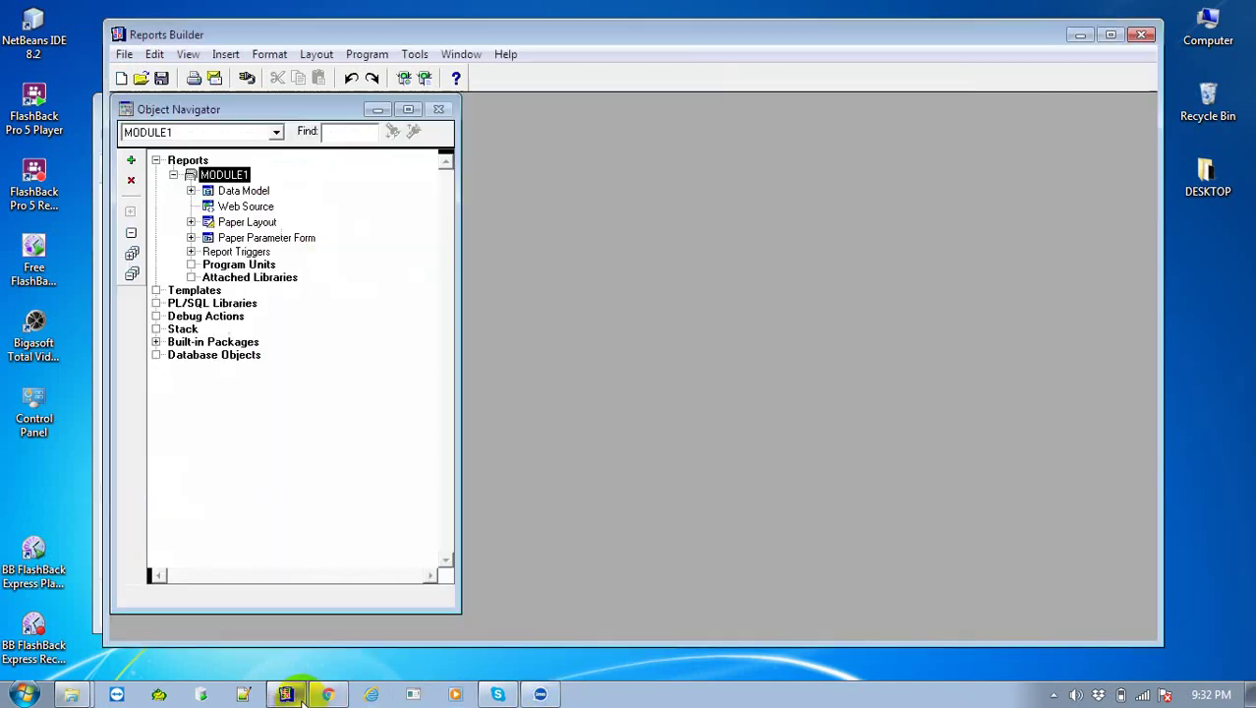
{"action": "left_click", "coordinate": [236, 279]}
{"action": "left_click", "coordinate": [131, 159]}
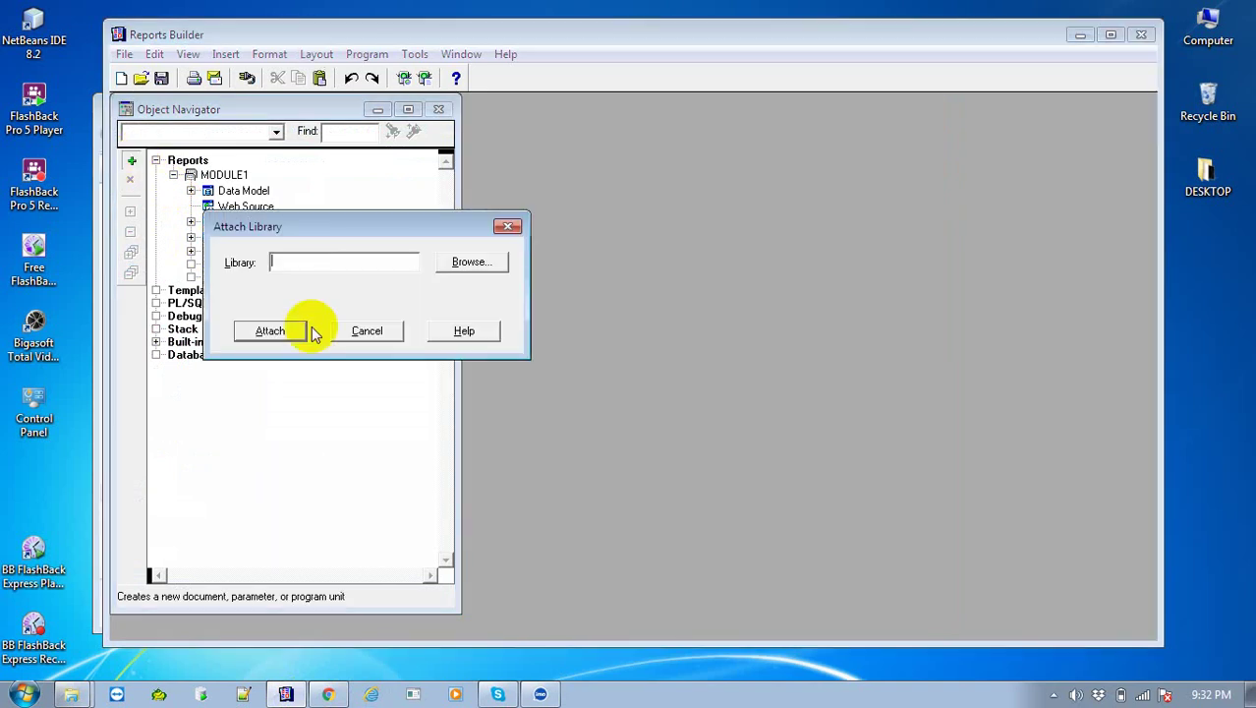
{"action": "left_click", "coordinate": [481, 269]}
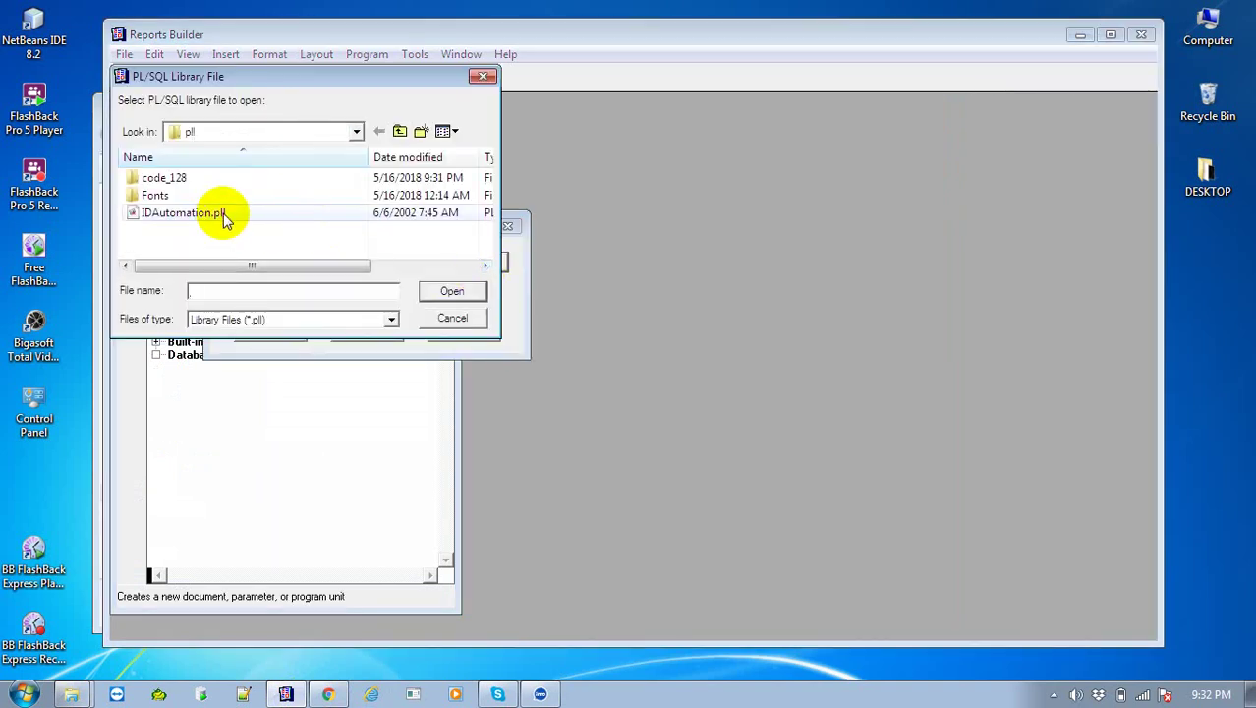
{"action": "double_click", "coordinate": [224, 216]}
{"action": "left_click", "coordinate": [291, 334]}
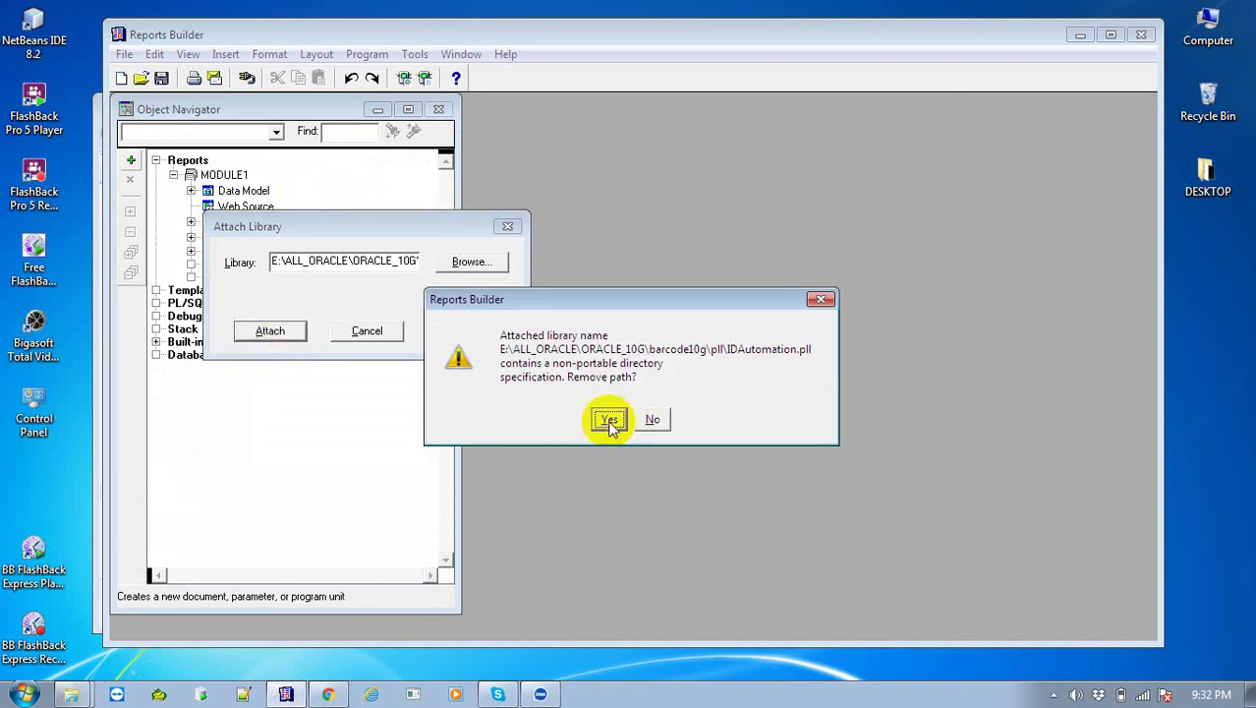
{"action": "left_click", "coordinate": [606, 420]}
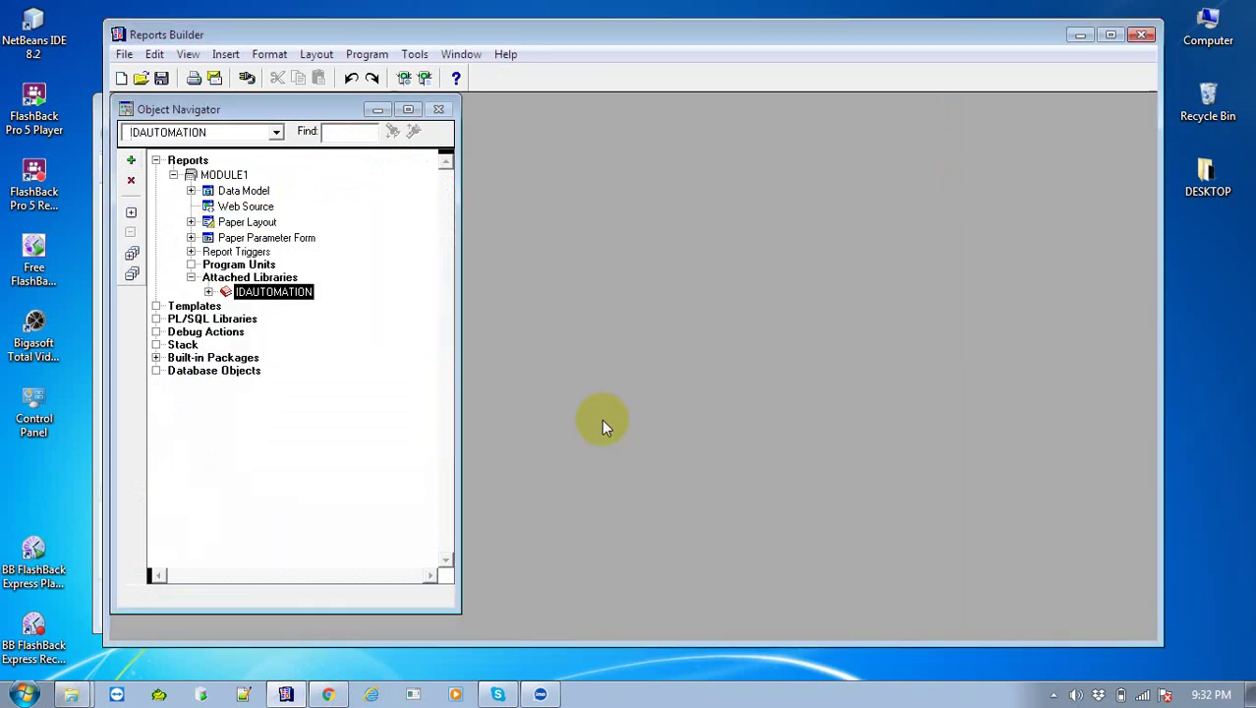
{"action": "left_click", "coordinate": [208, 292]}
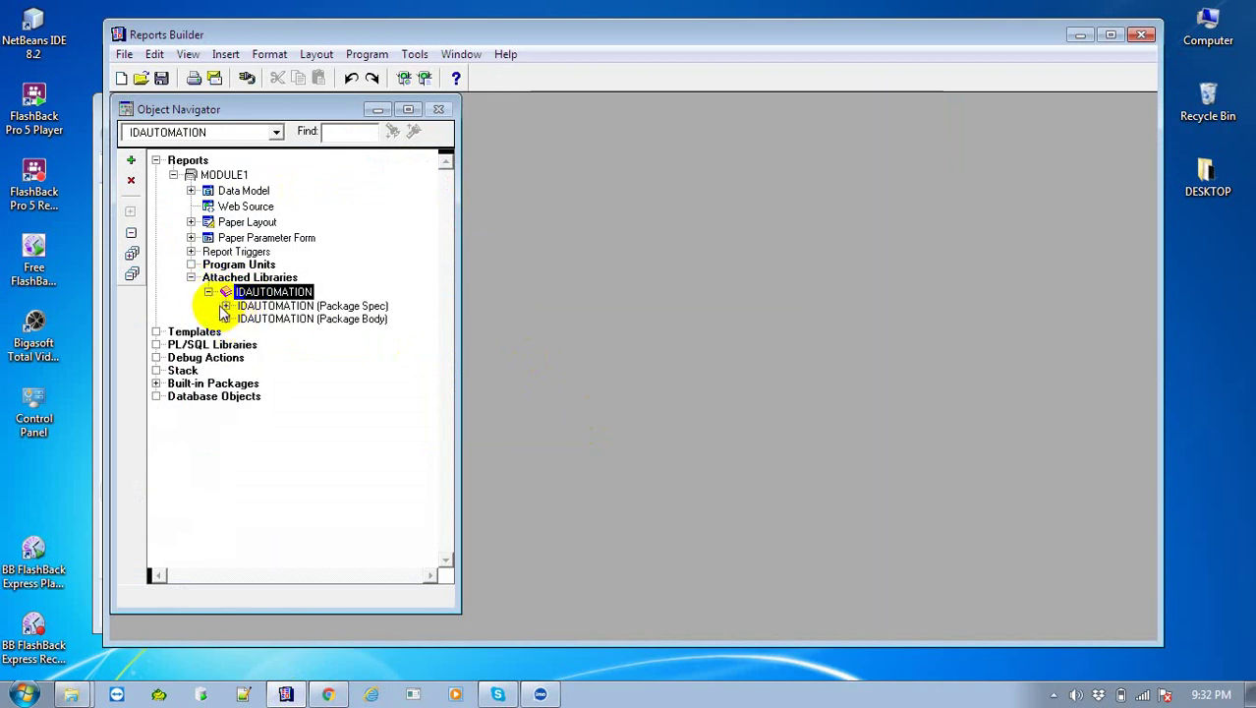
{"action": "left_click", "coordinate": [224, 308]}
{"action": "left_click", "coordinate": [225, 307]}
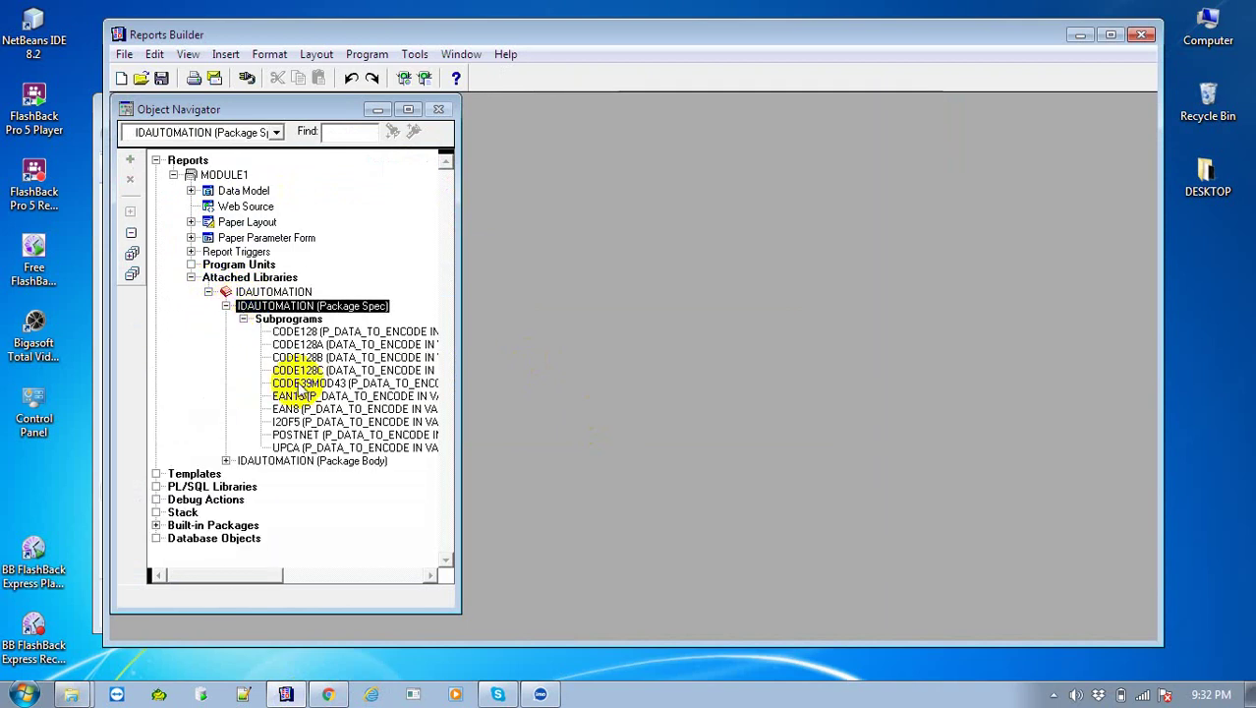
{"action": "left_click", "coordinate": [295, 333]}
{"action": "left_click", "coordinate": [296, 345]}
{"action": "left_click", "coordinate": [297, 358]}
{"action": "left_click", "coordinate": [297, 384]}
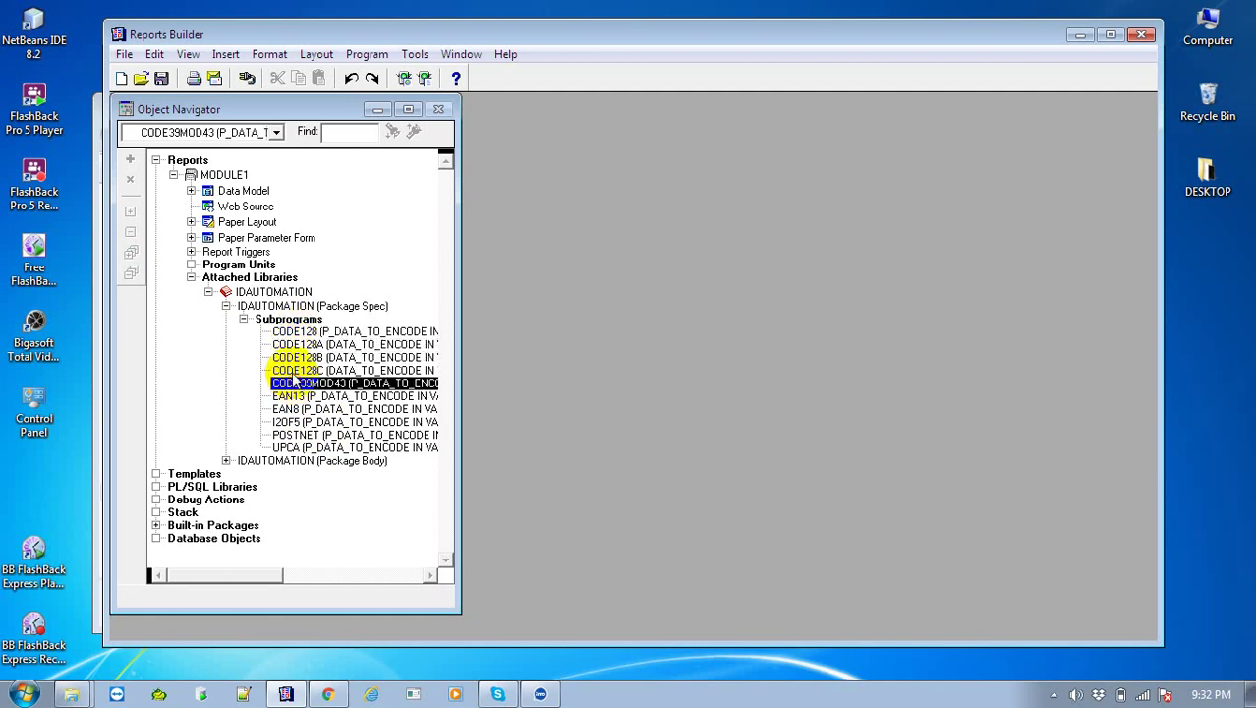
{"action": "left_click", "coordinate": [208, 292]}
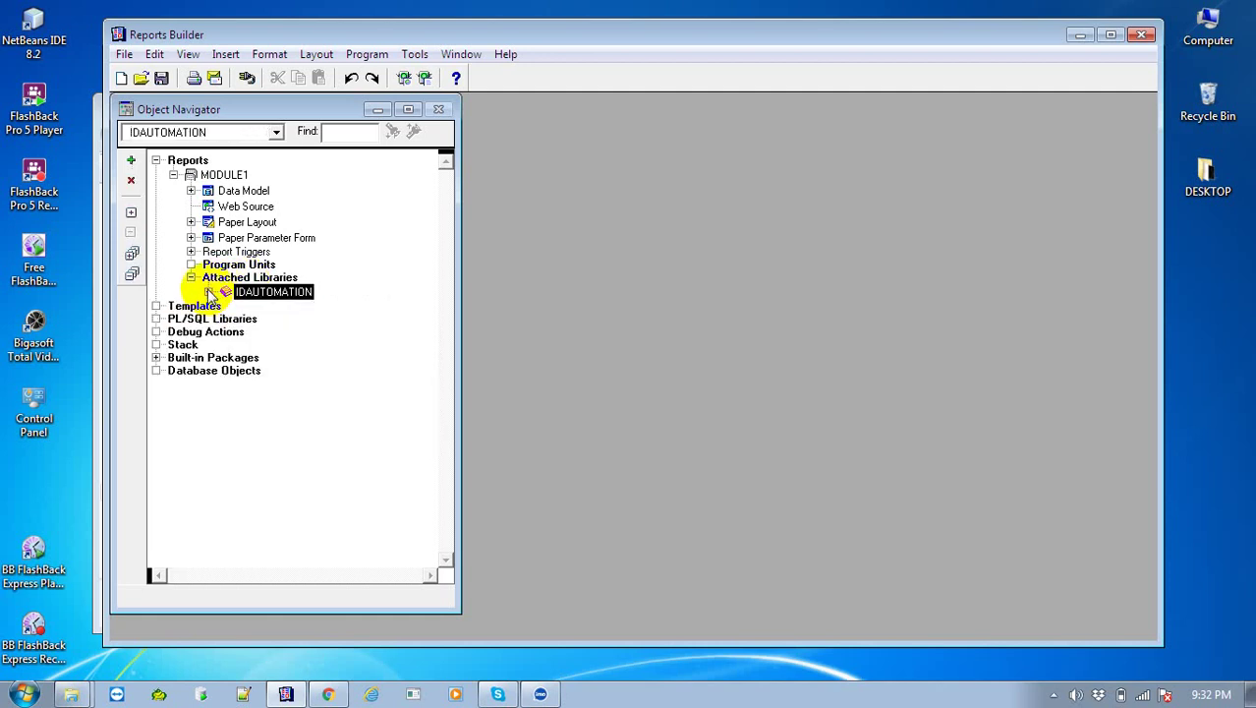
{"action": "left_click", "coordinate": [191, 279]}
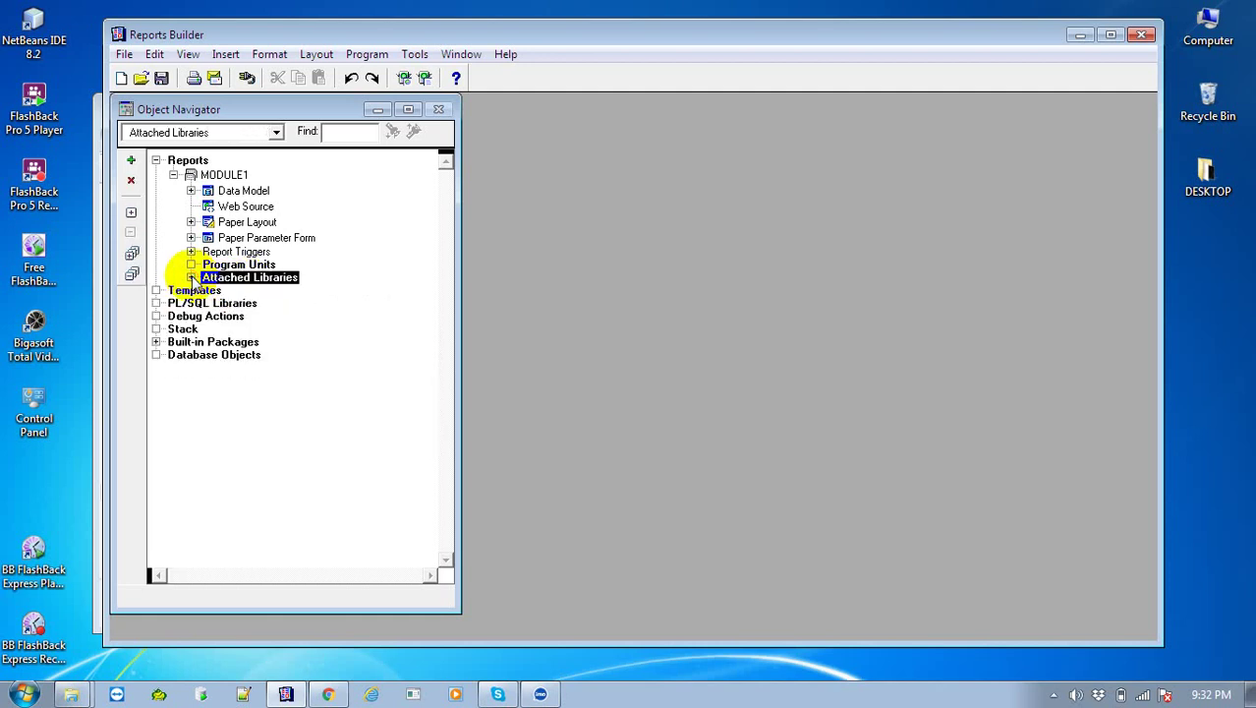
Open the Report Editor's Data Model view and draw a new formula column on the canvas
{"action": "left_click", "coordinate": [211, 224]}
{"action": "right_click", "coordinate": [207, 222]}
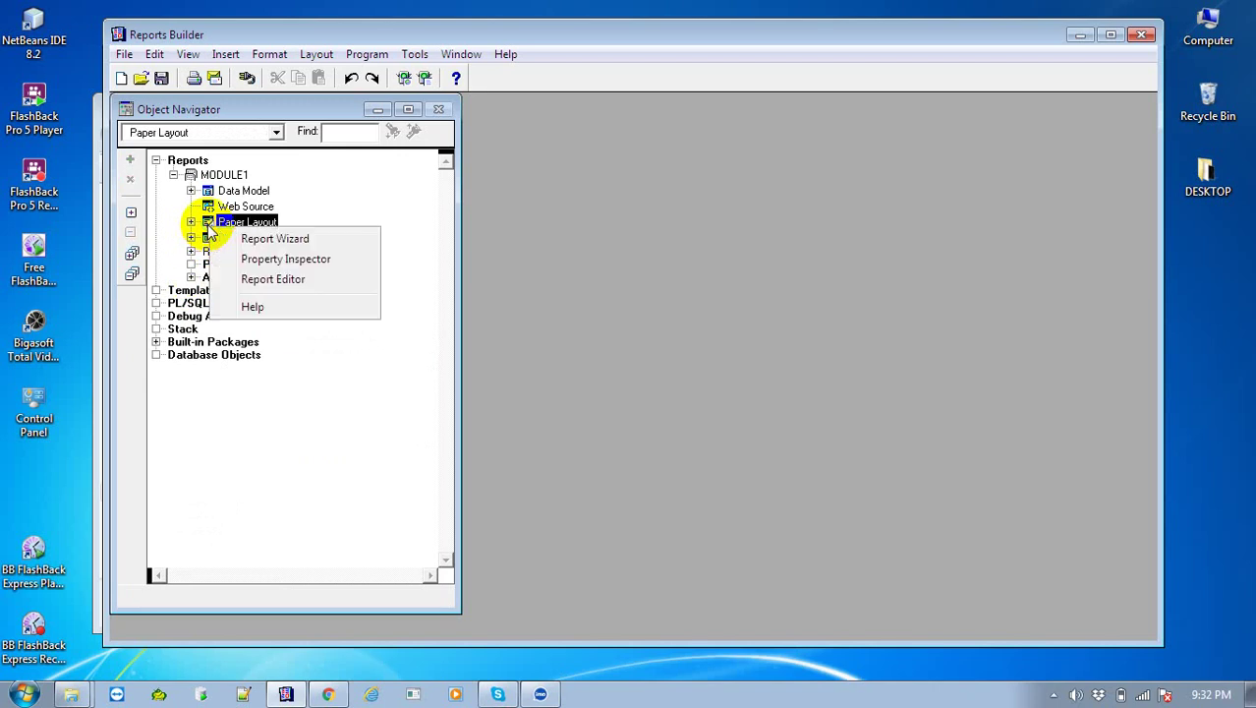
{"action": "left_click", "coordinate": [319, 280]}
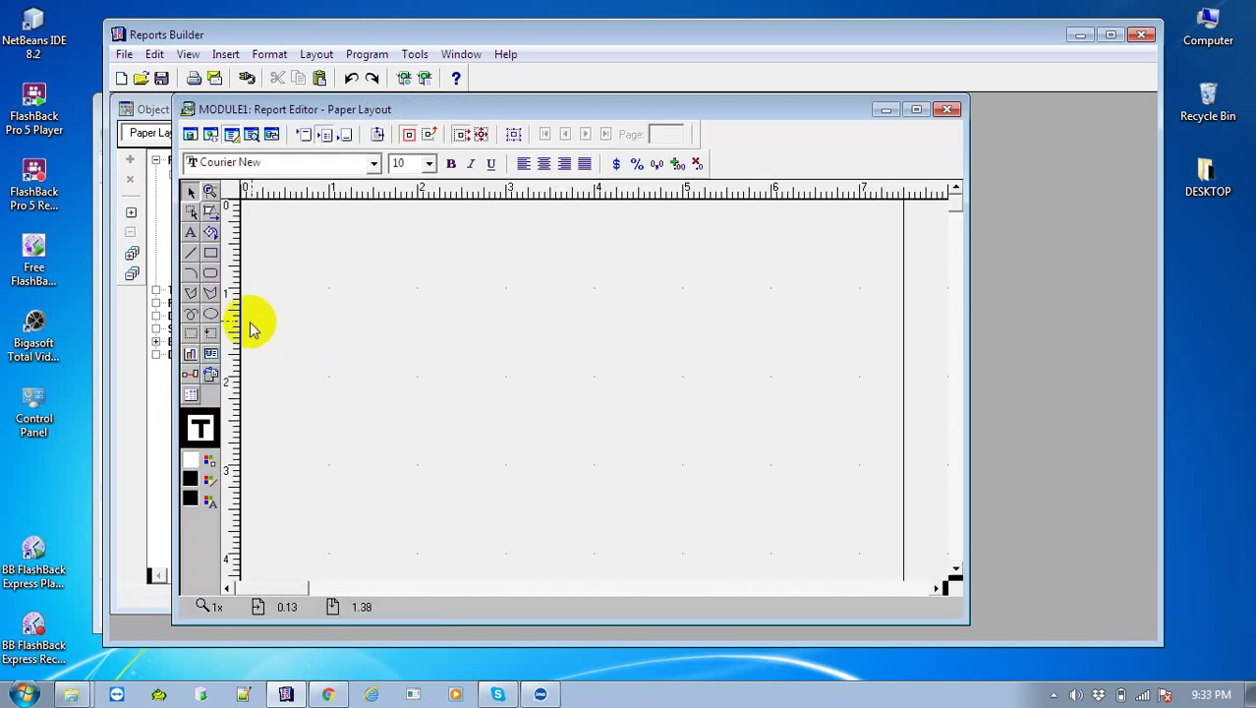
{"action": "left_click", "coordinate": [191, 134]}
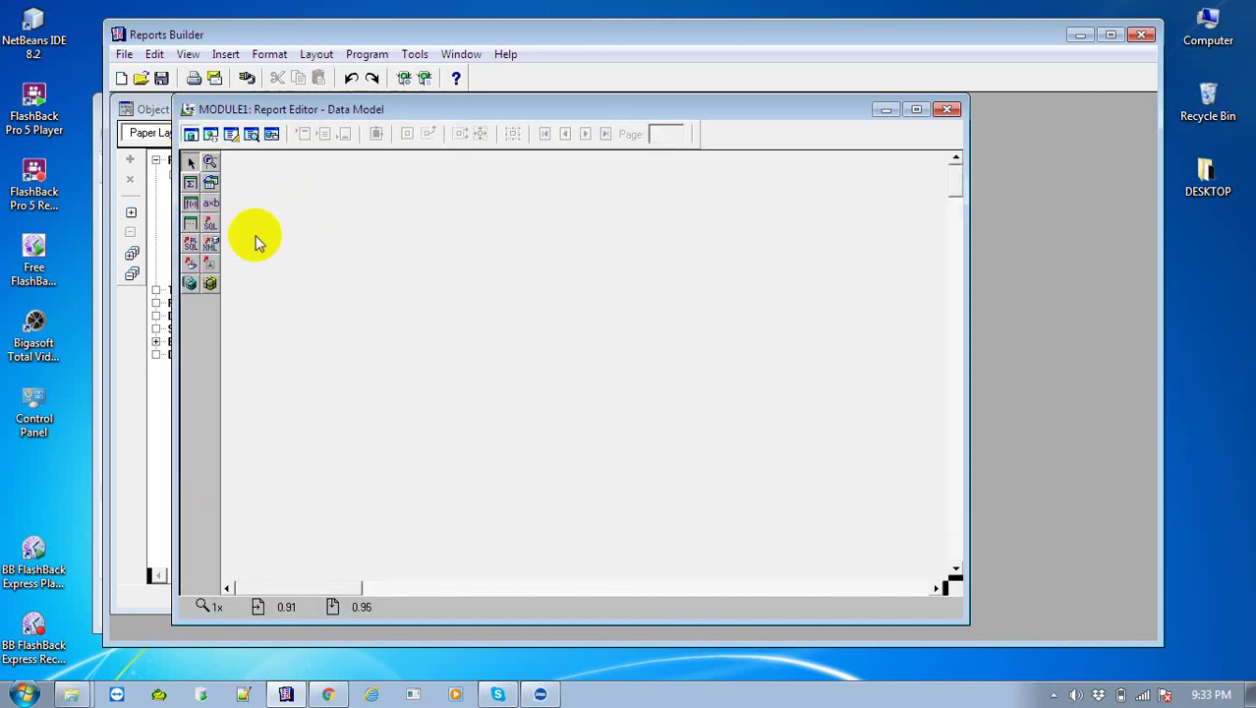
{"action": "left_click", "coordinate": [191, 204]}
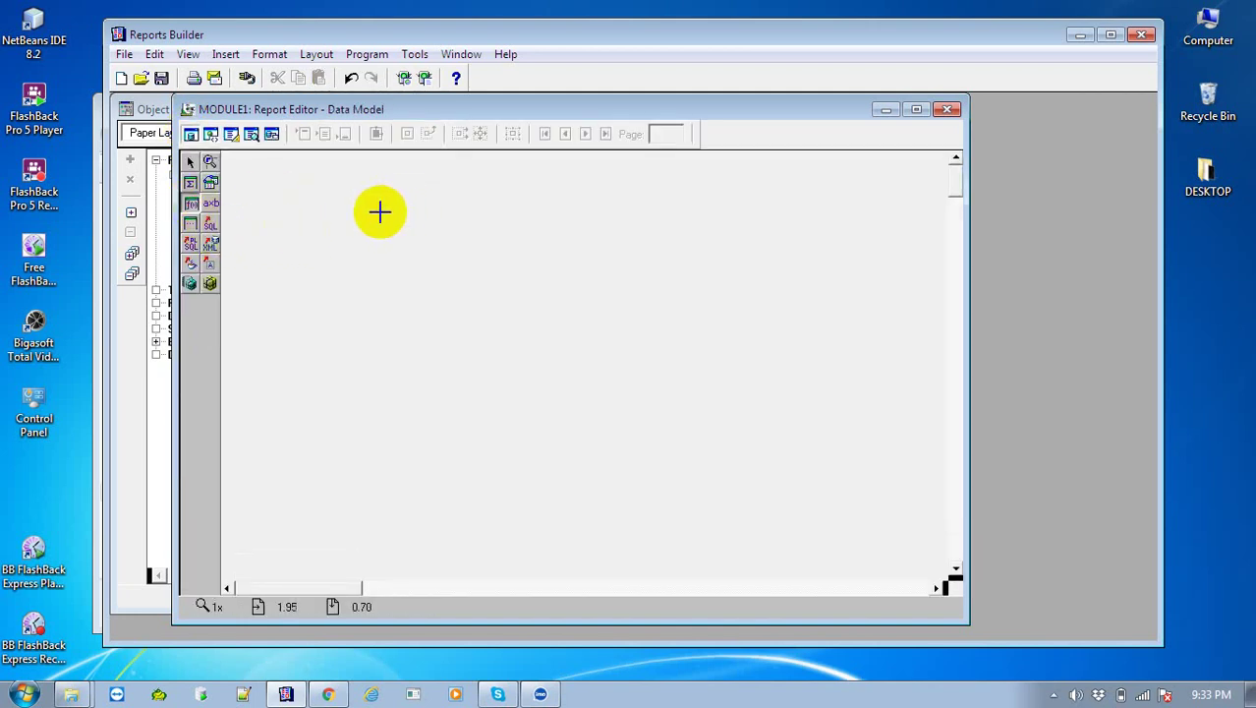
{"action": "left_click_drag", "start_coordinate": [383, 211], "coordinate": [652, 304]}
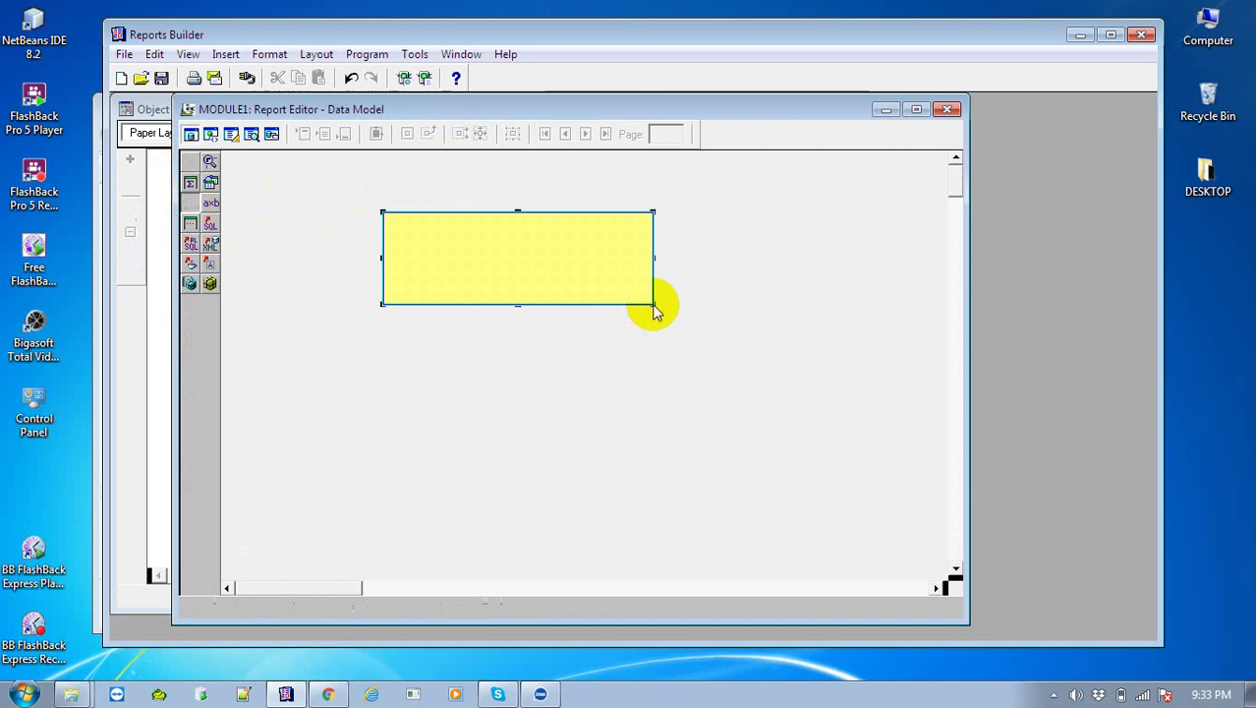
Rename formula column CF_1 to CODE12 in its Property Inspector
{"action": "right_click", "coordinate": [554, 265]}
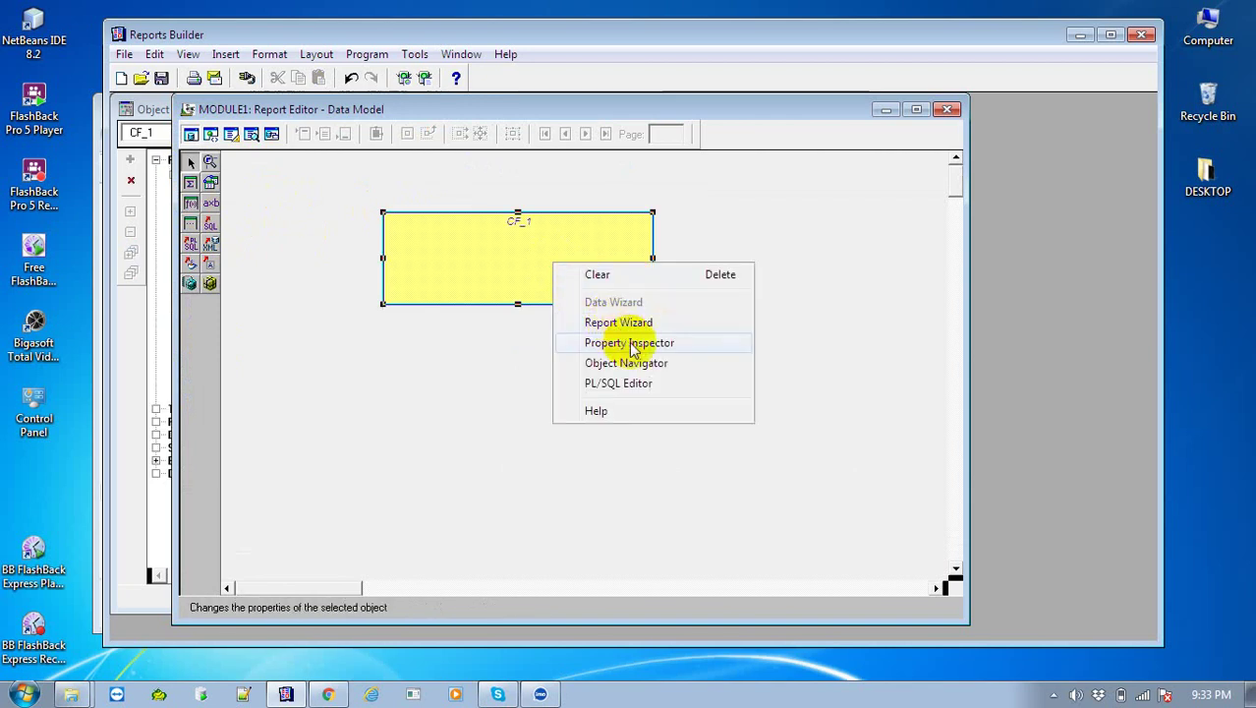
{"action": "left_click", "coordinate": [634, 344]}
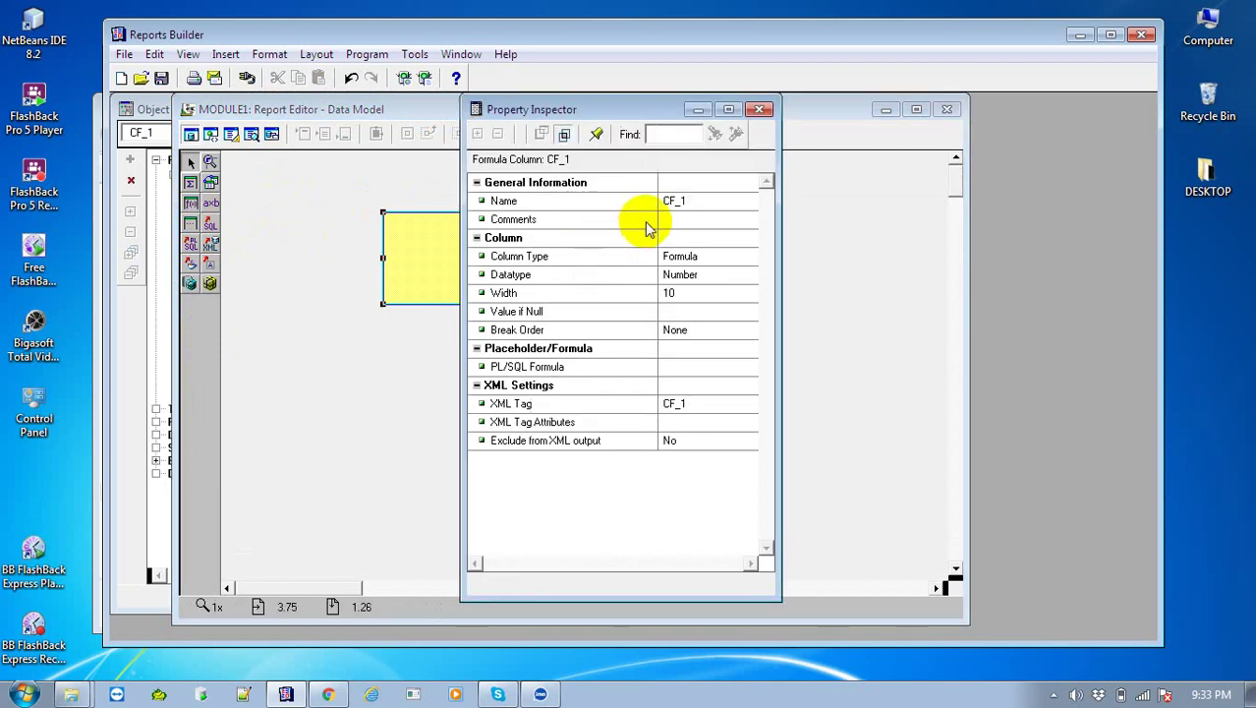
{"action": "left_click", "coordinate": [674, 202]}
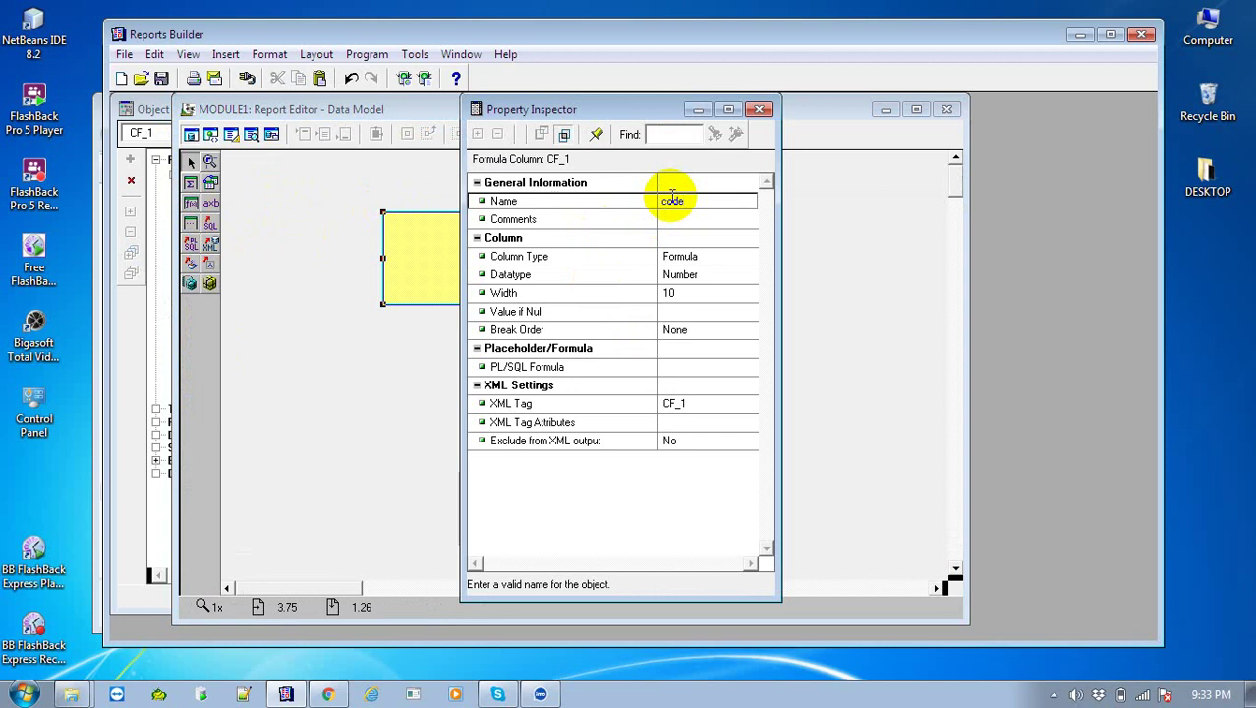
{"action": "type", "text": "21"}
{"action": "key", "text": "BackSpace"}
{"action": "key", "text": "BackSpace"}
{"action": "key", "text": "BackSpace"}
{"action": "type", "text": "328"}
{"action": "key", "text": "BackSpace"}
{"action": "key", "text": "BackSpace"}
{"action": "key", "text": "BackSpace"}
{"action": "left_click", "coordinate": [160, 342]}
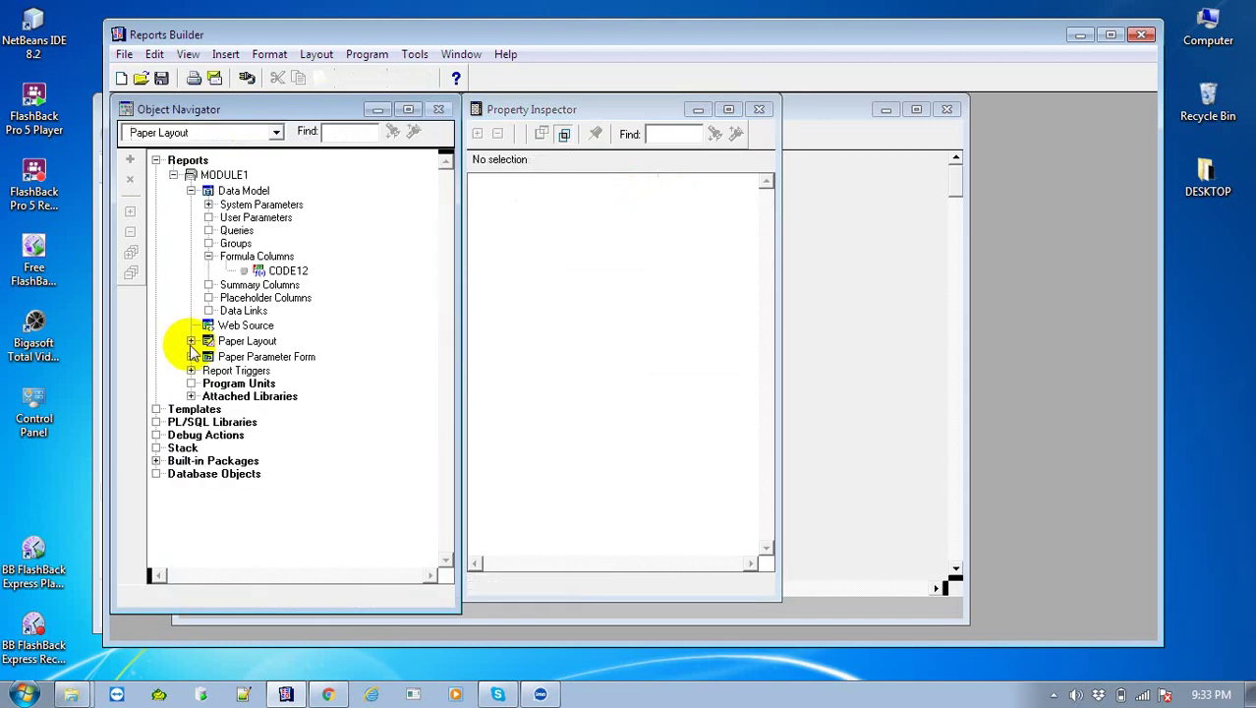
Expand the IDAUTOMATION library and open the code12 column's properties from the Data Model
{"action": "left_click", "coordinate": [202, 342]}
{"action": "left_click", "coordinate": [194, 398]}
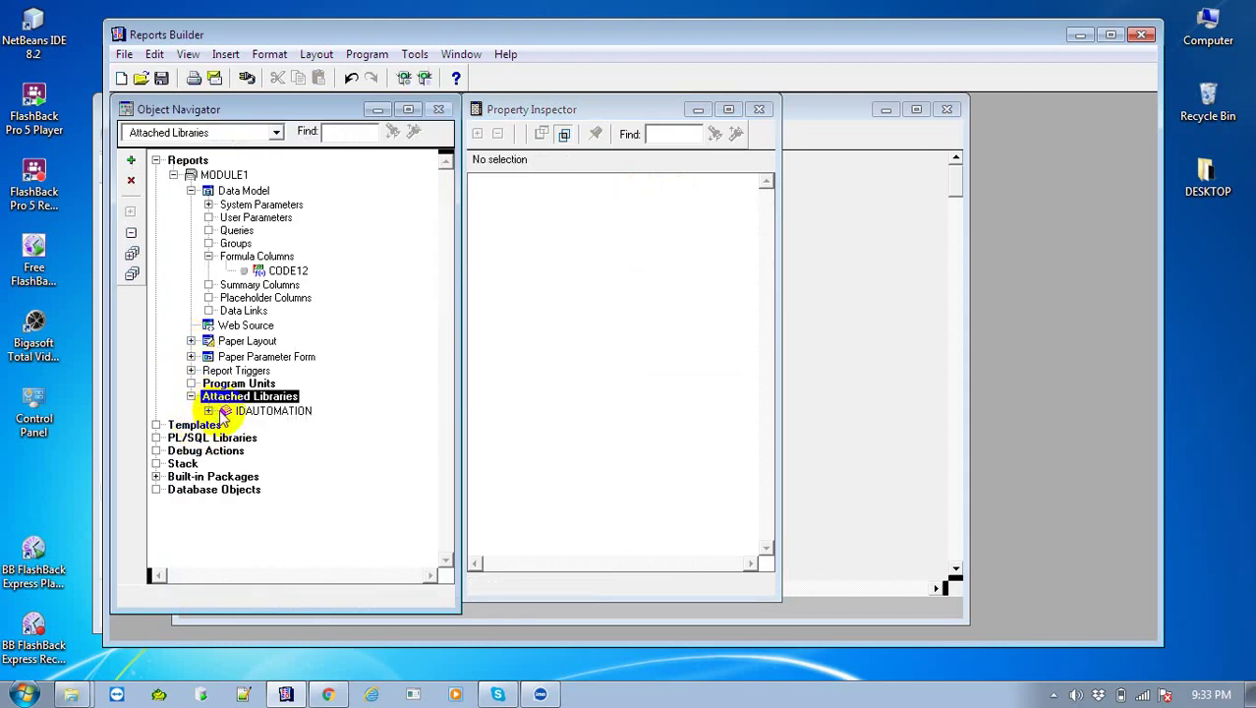
{"action": "double_click", "coordinate": [230, 412]}
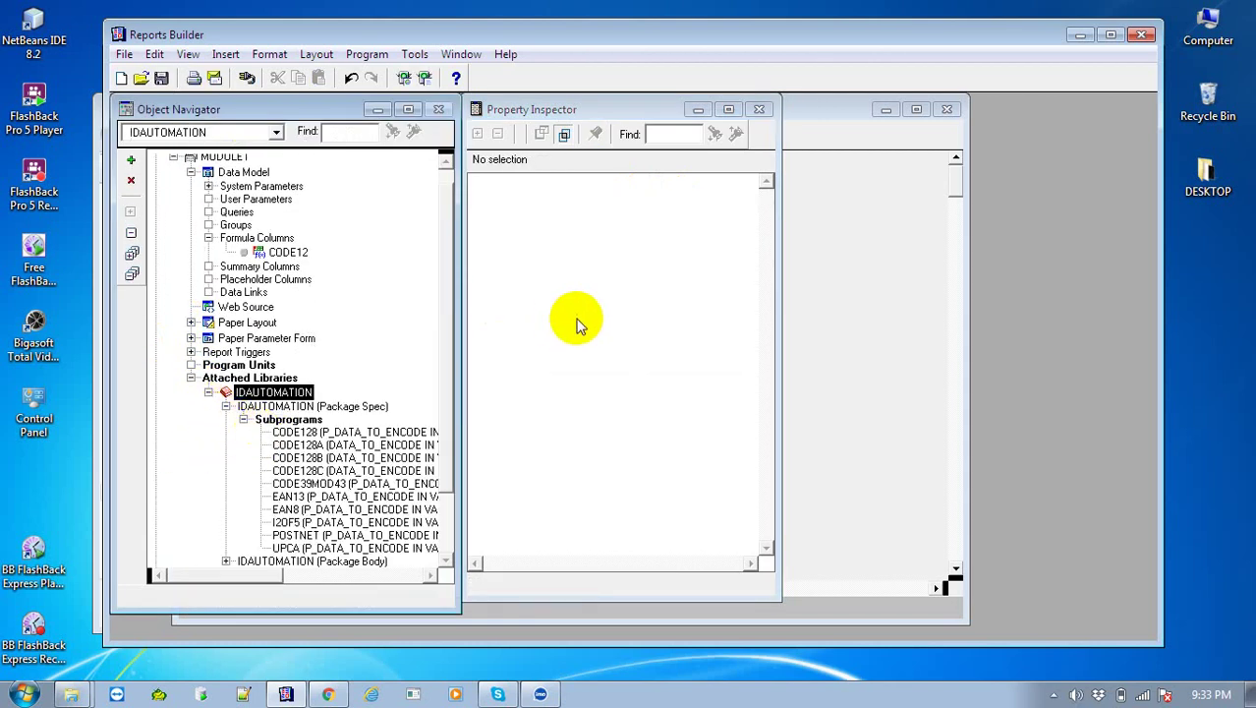
{"action": "left_click", "coordinate": [596, 261]}
{"action": "left_click", "coordinate": [842, 190]}
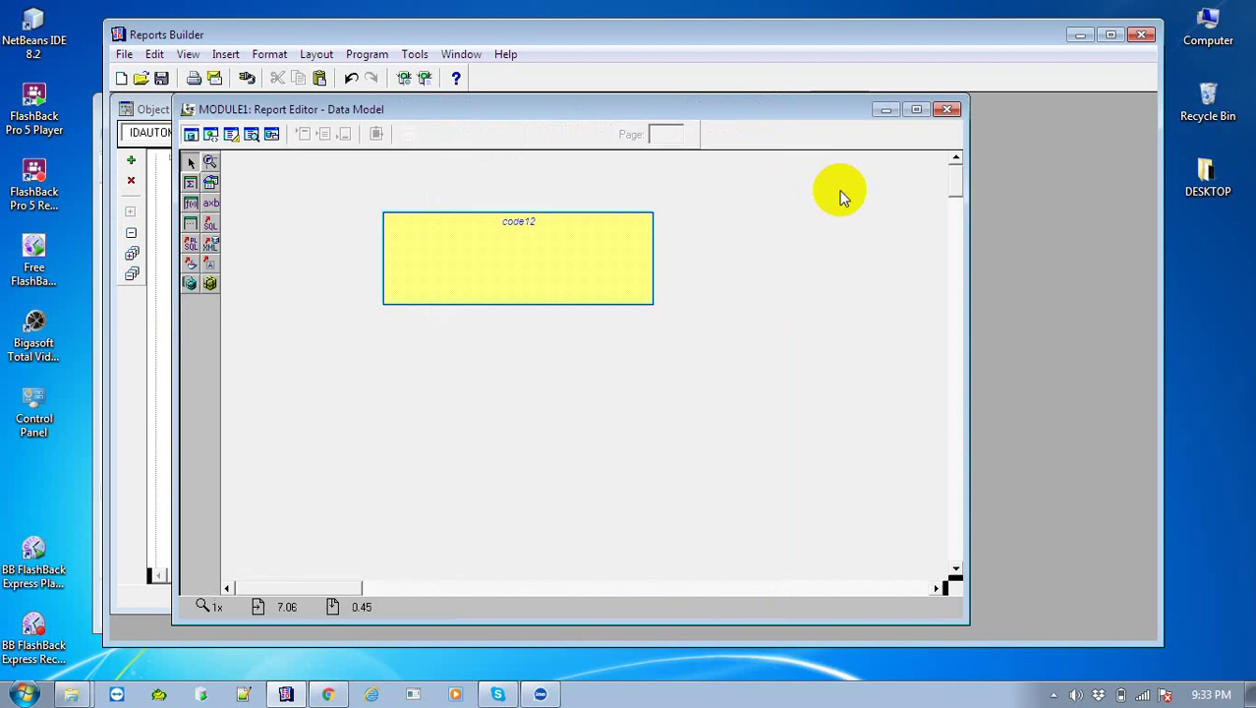
{"action": "left_click", "coordinate": [562, 271]}
{"action": "double_click", "coordinate": [560, 271]}
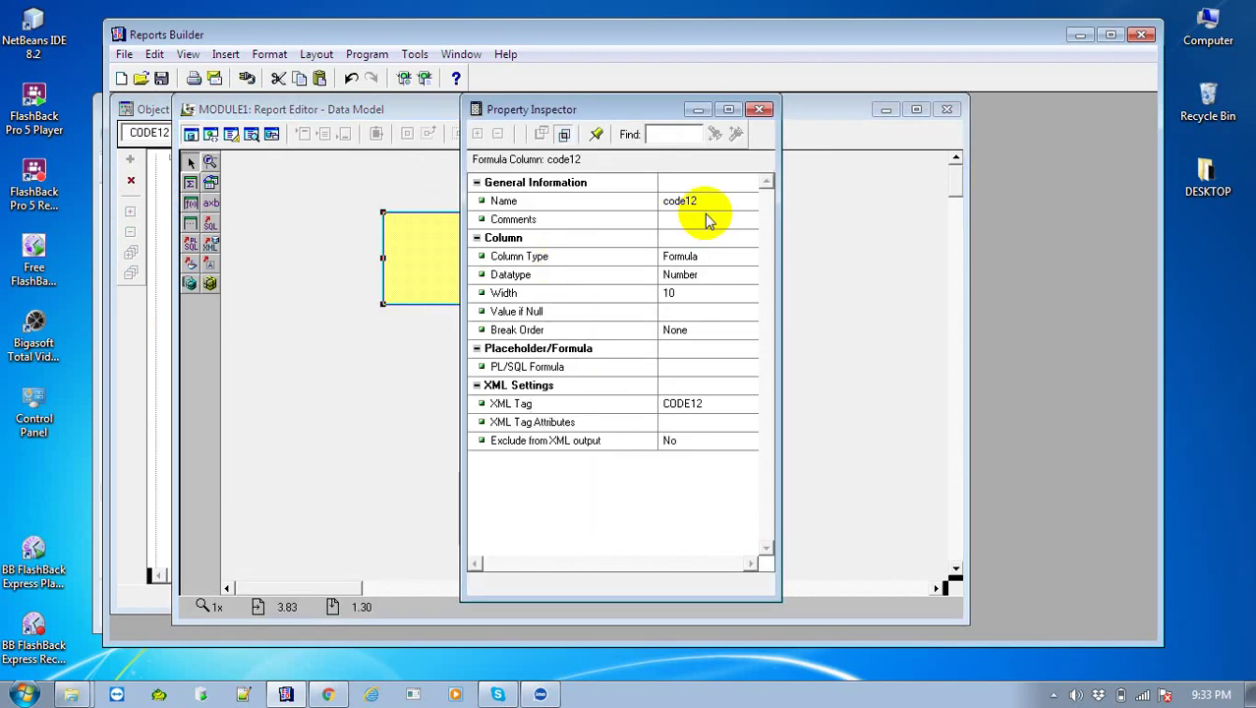
Rename the column to code128, set its datatype to Character, and open its PL/SQL formula
{"action": "left_click", "coordinate": [711, 201]}
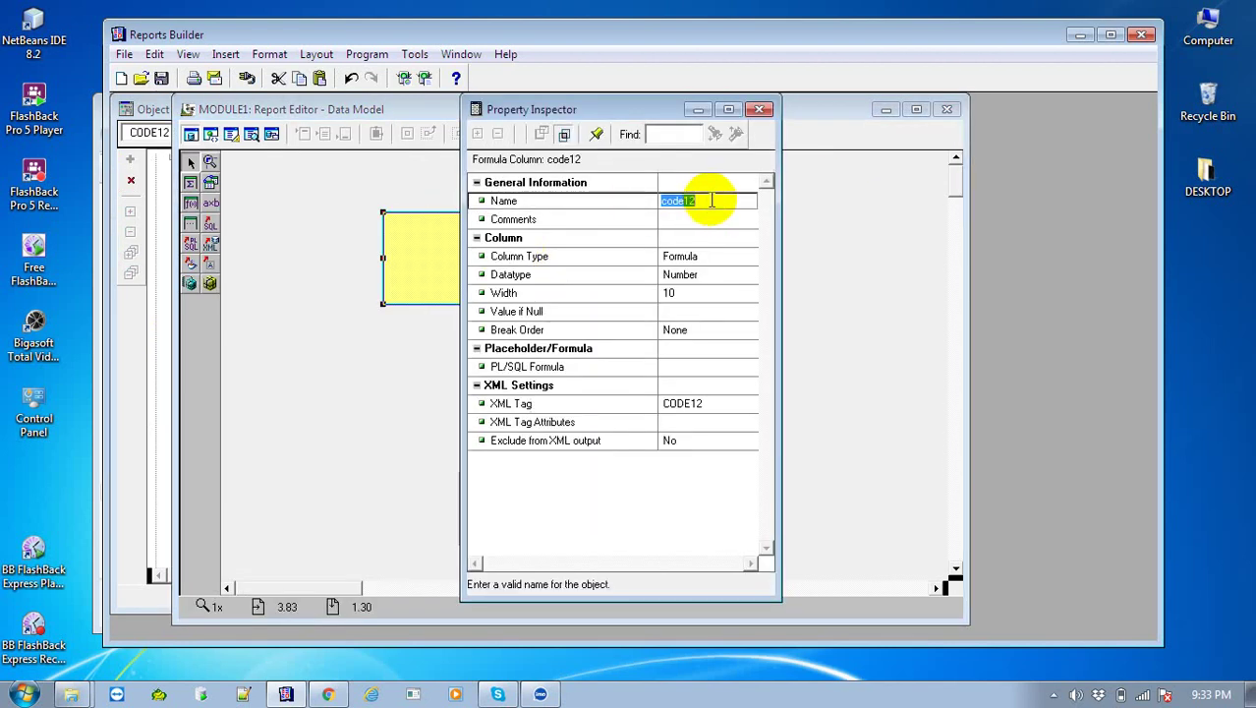
{"action": "type", "text": "code"}
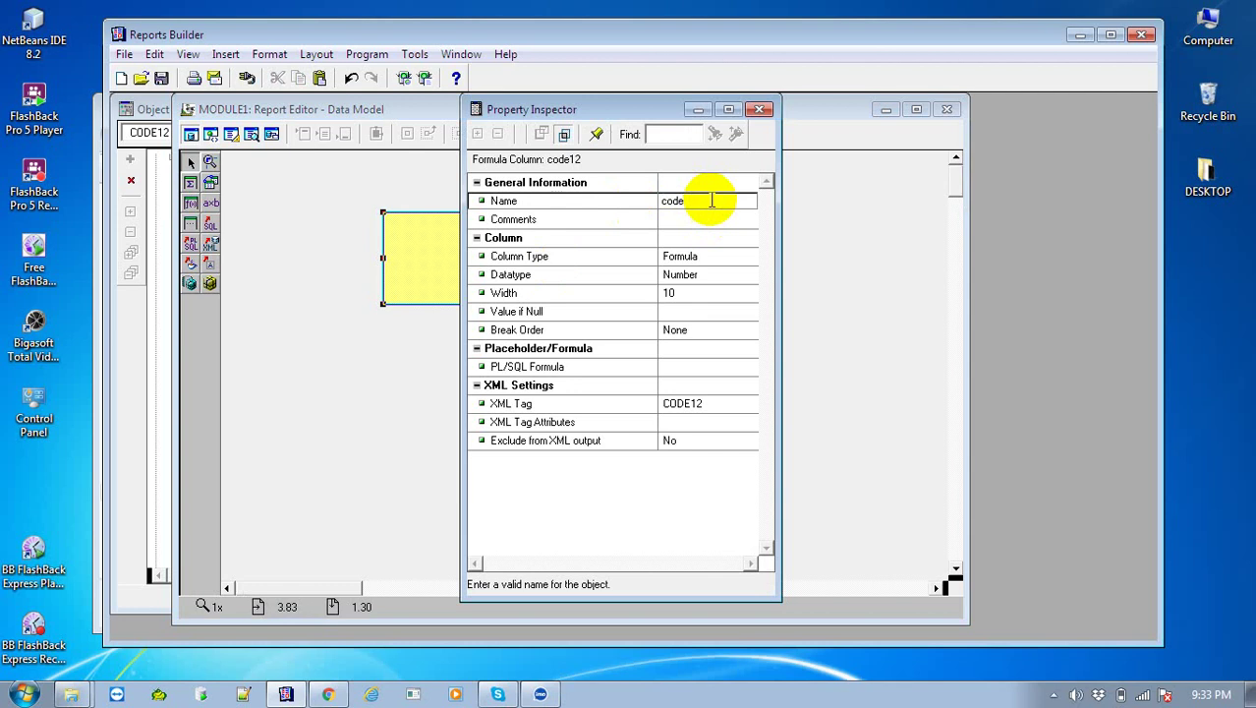
{"action": "type", "text": "128"}
{"action": "key", "text": "Return"}
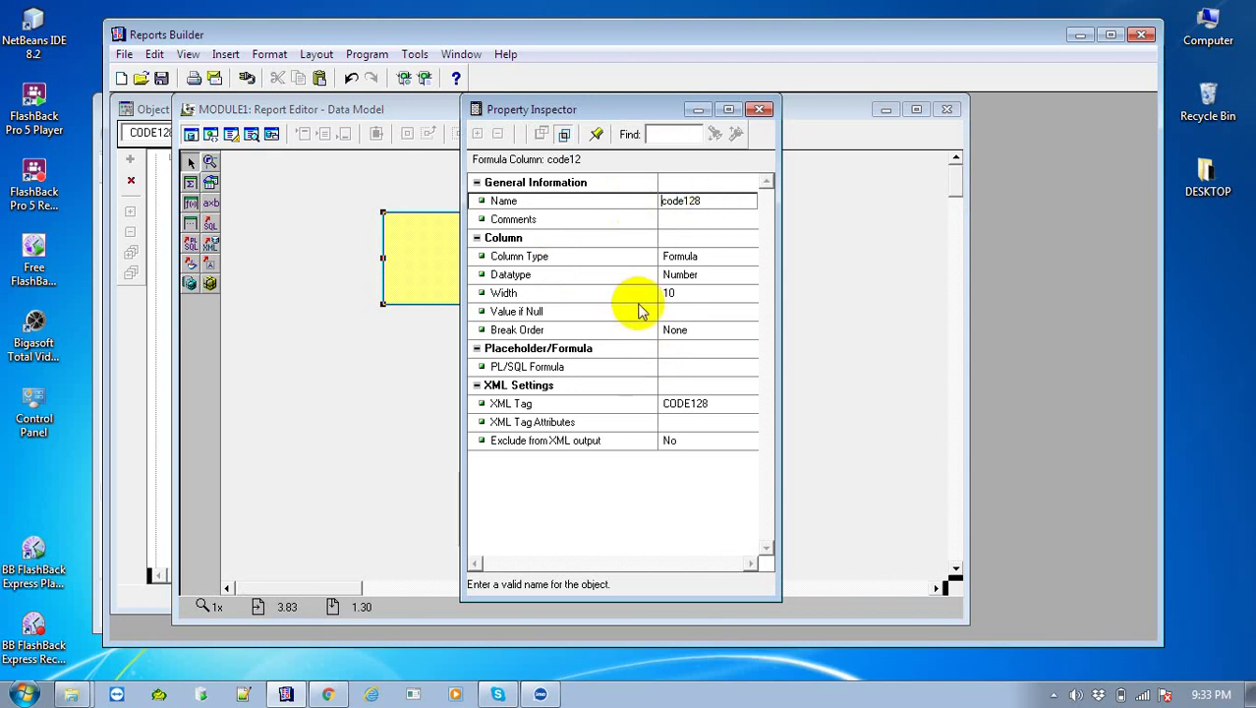
{"action": "left_click", "coordinate": [636, 282]}
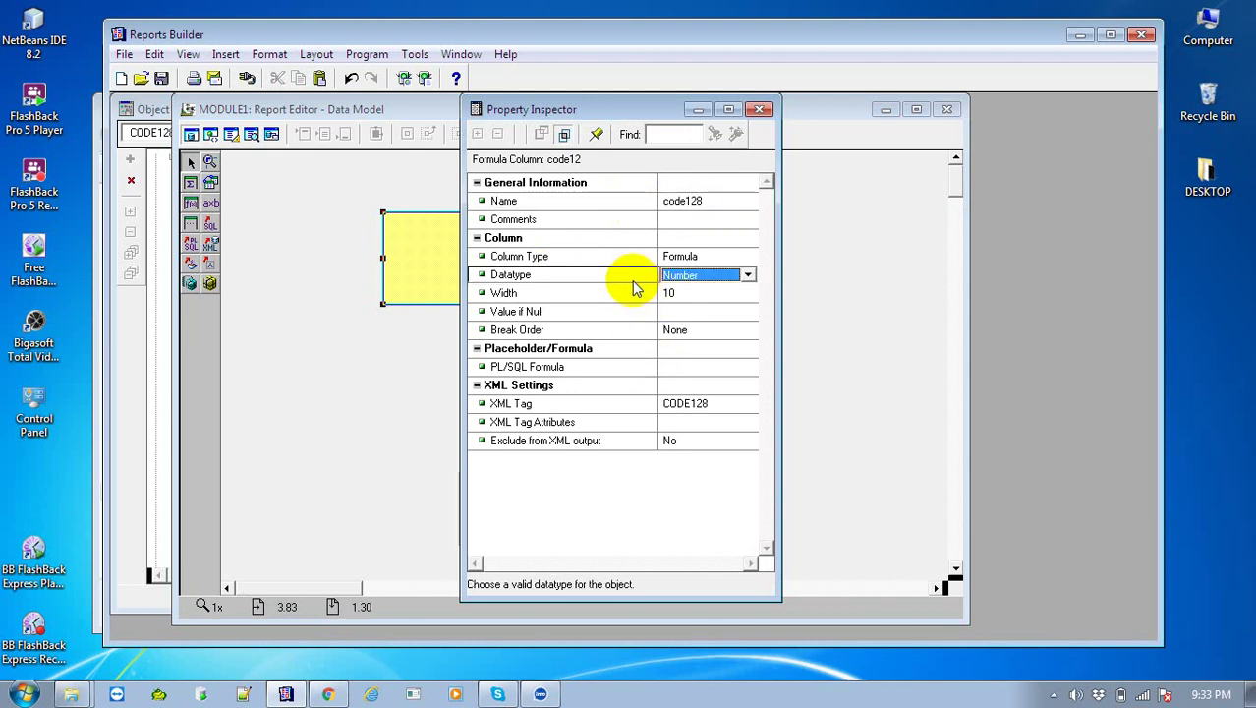
{"action": "key", "text": "c"}
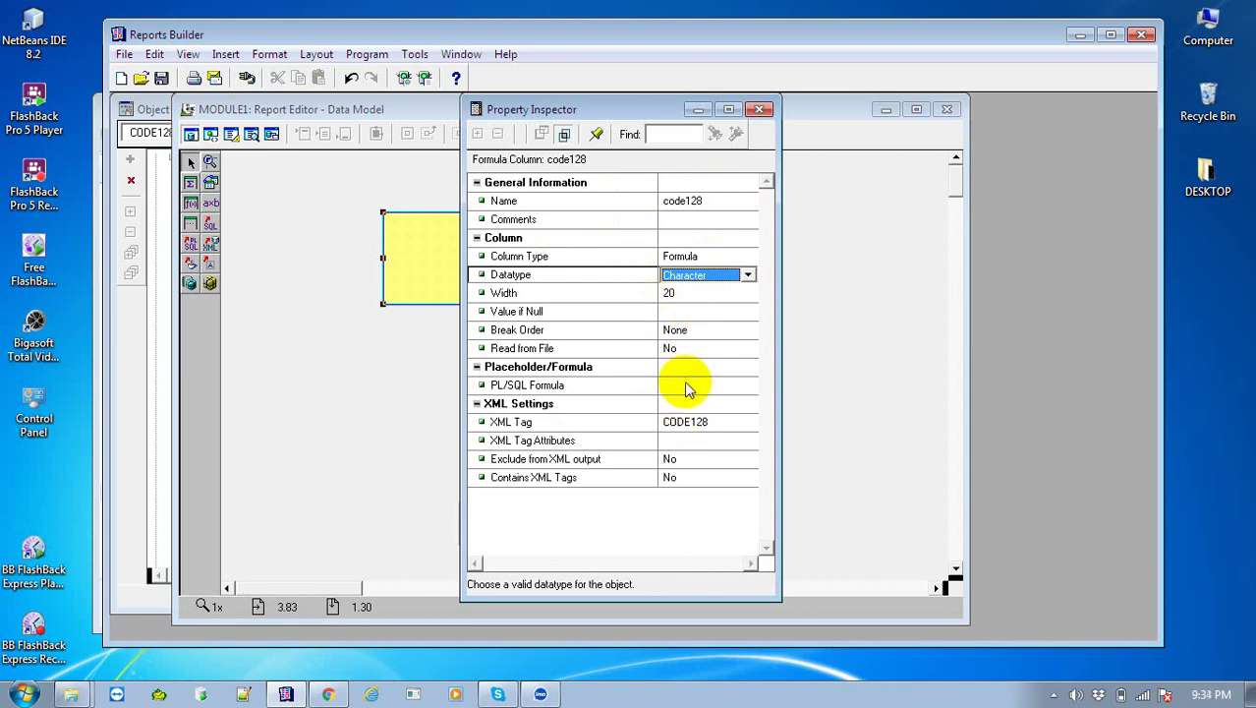
{"action": "left_click", "coordinate": [687, 385]}
{"action": "left_click", "coordinate": [687, 385]}
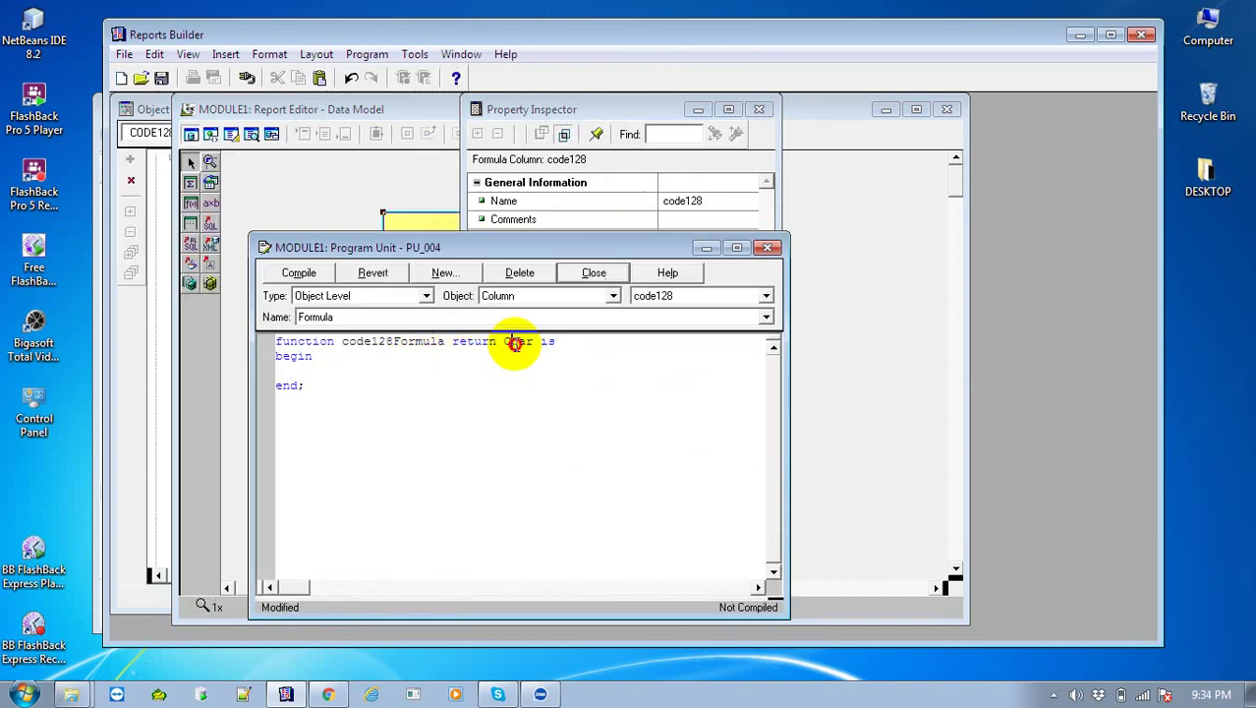
Change the formula's return type to varchar2, begin the body with 'return id', and rearrange the windows
{"action": "double_click", "coordinate": [516, 343]}
{"action": "type", "text": "varchar2"}
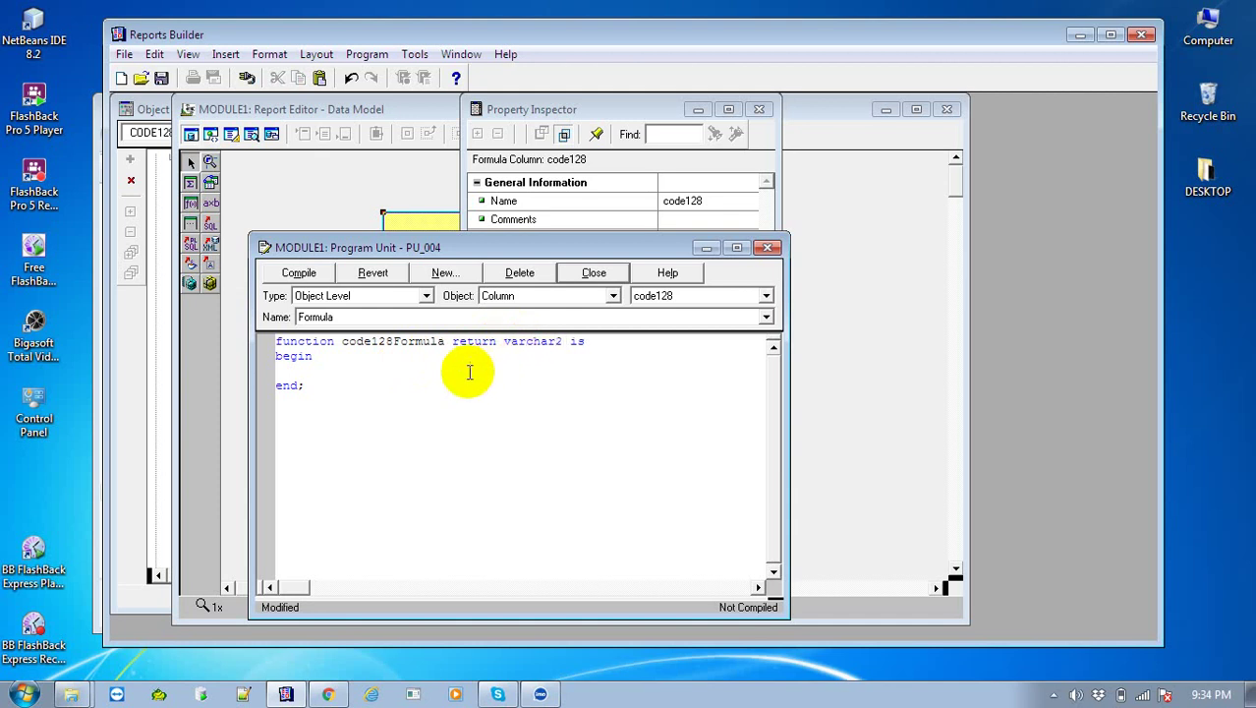
{"action": "left_click", "coordinate": [469, 371]}
{"action": "type", "text": "return id"}
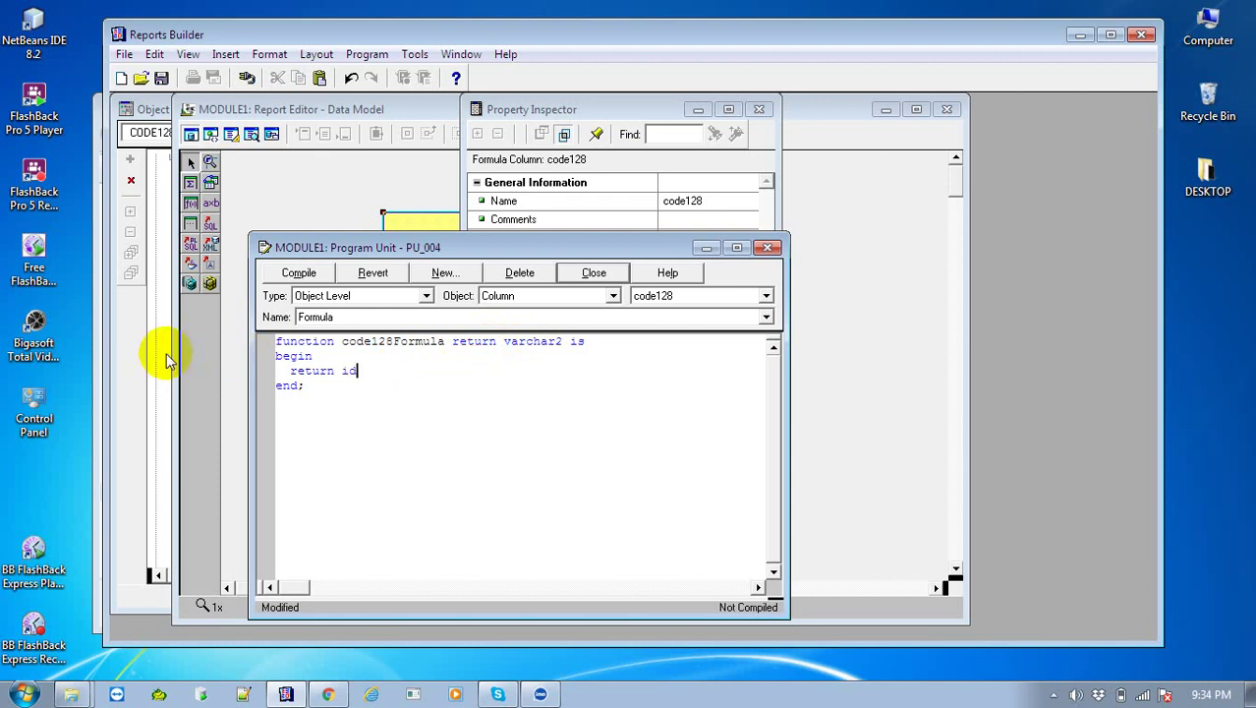
{"action": "left_click", "coordinate": [379, 111]}
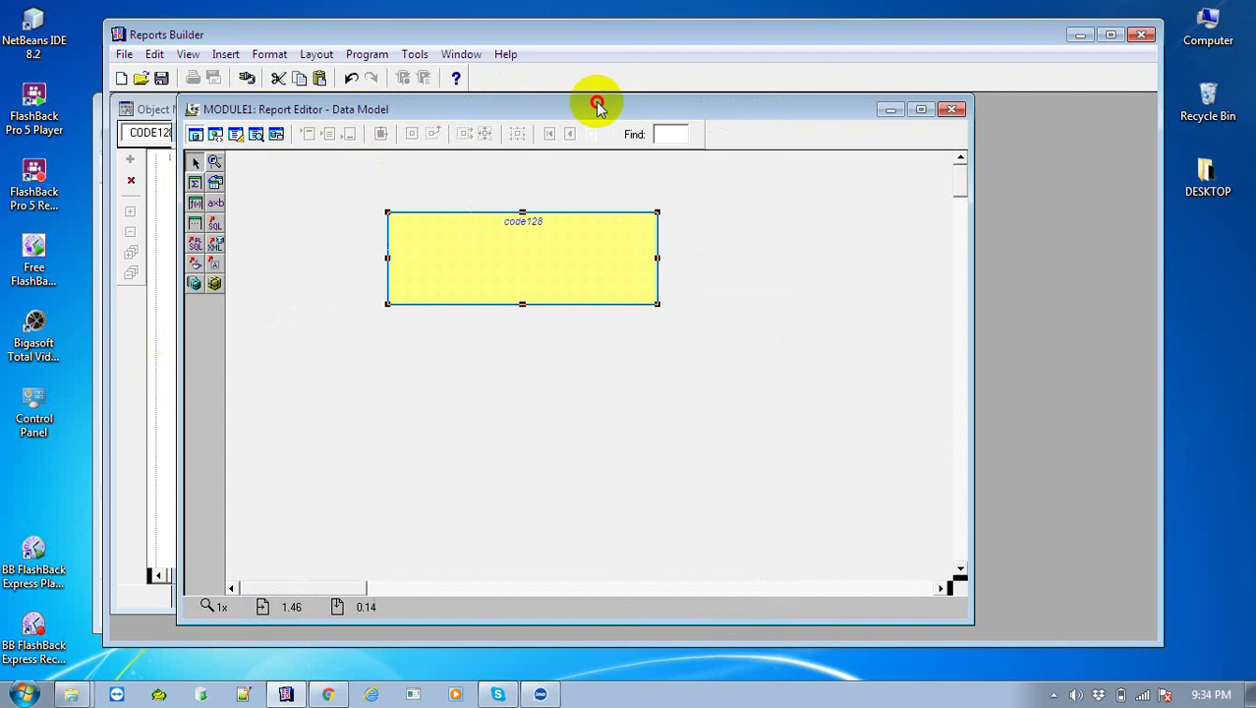
{"action": "left_click_drag", "start_coordinate": [597, 104], "coordinate": [683, 96]}
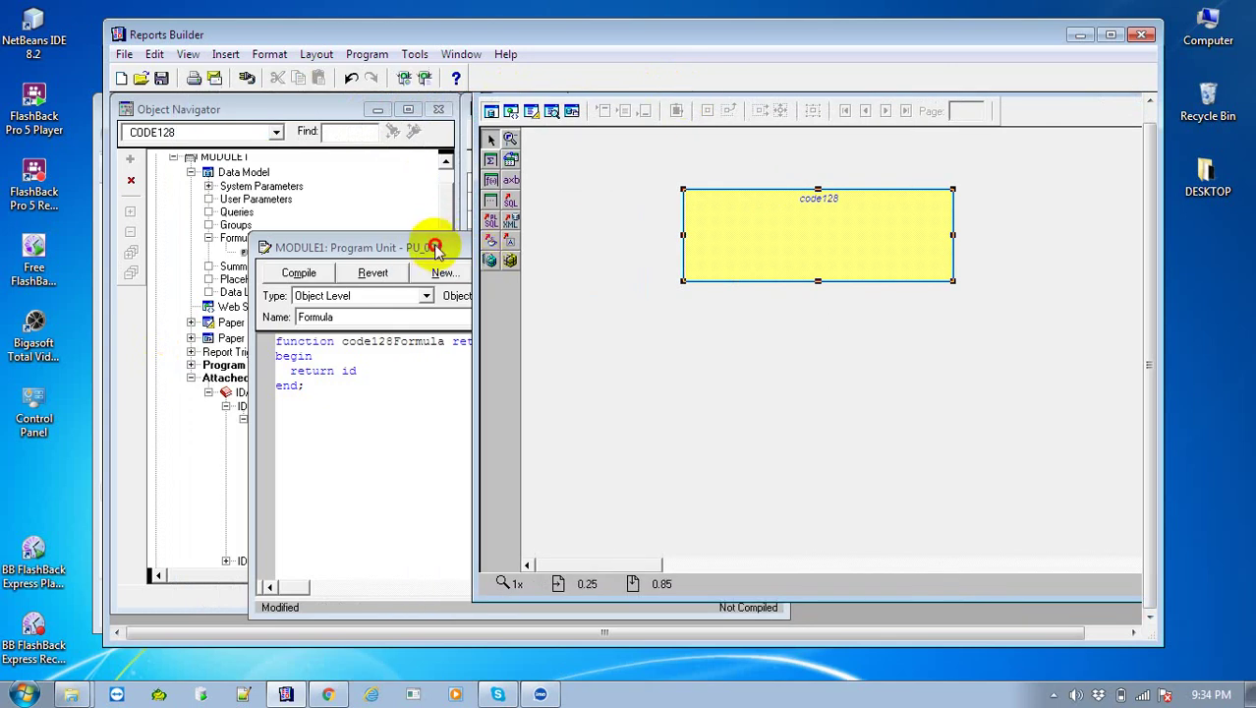
{"action": "left_click_drag", "start_coordinate": [434, 247], "coordinate": [563, 225]}
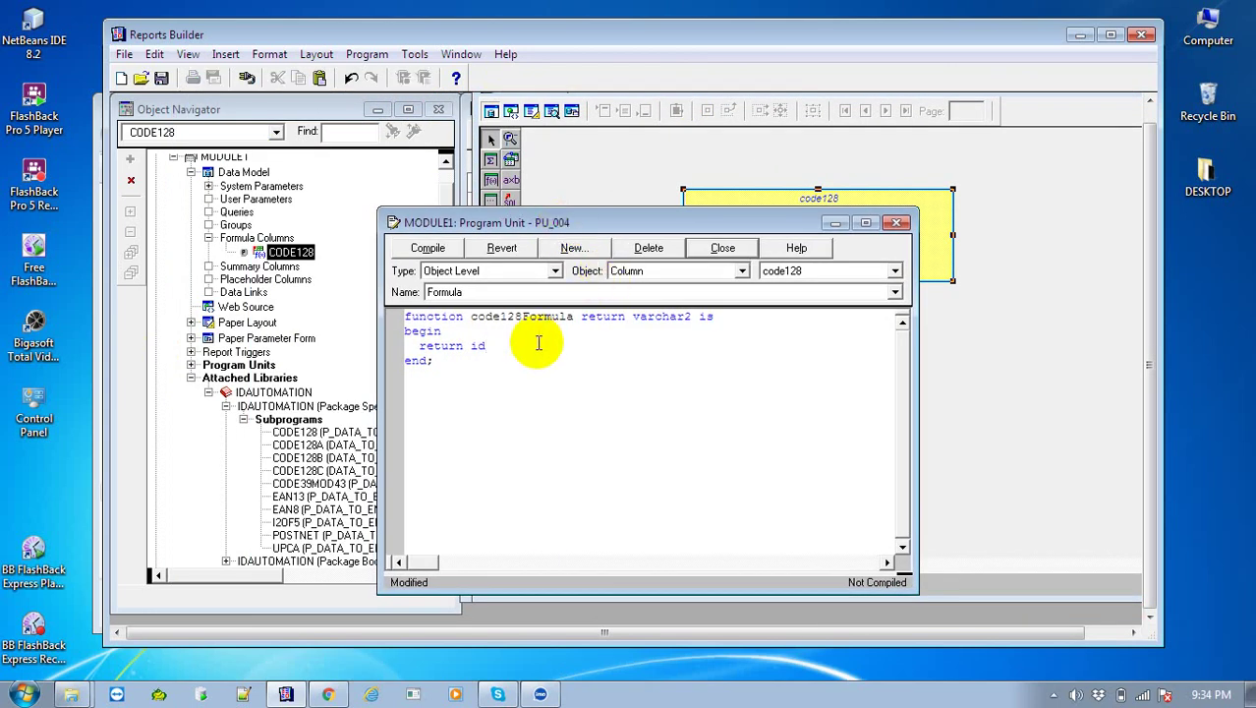
{"action": "type", "text": "u"}
{"action": "type", "text": "tomat"}
{"action": "type", "text": "ion.code128"}
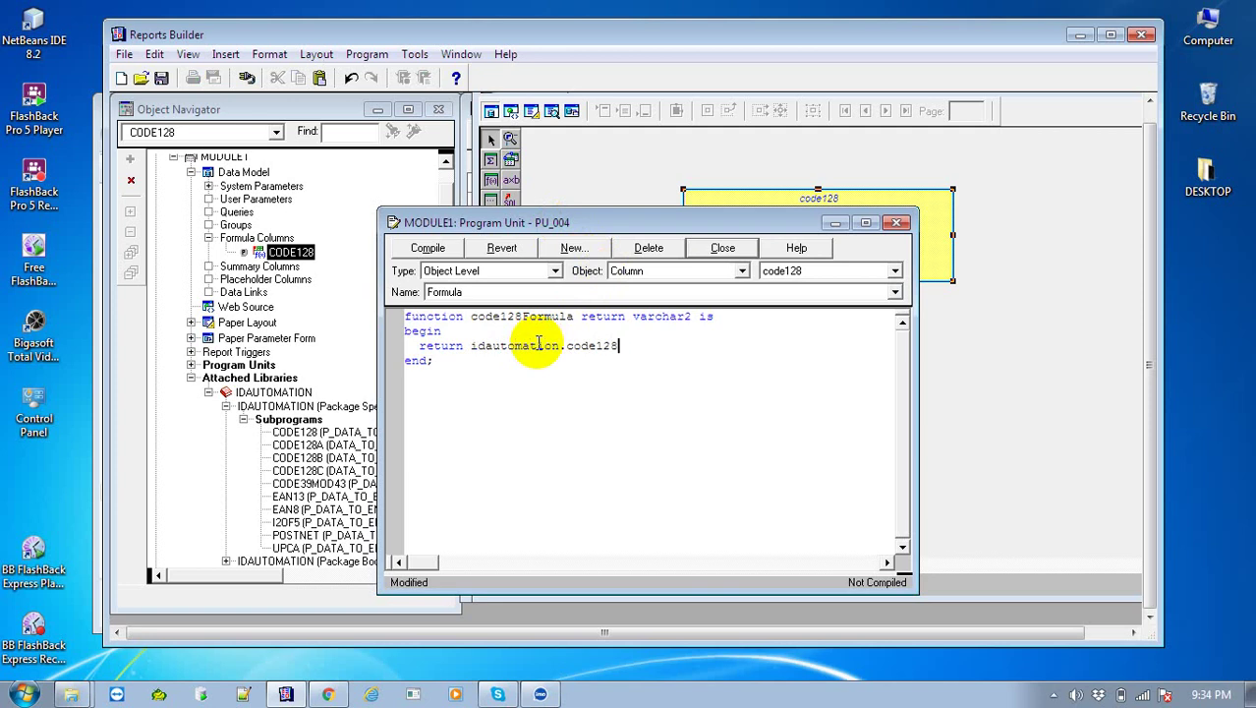
{"action": "type", "text": "("}
{"action": "type", "text": "'123456789012');"}
{"action": "left_click", "coordinate": [428, 249]}
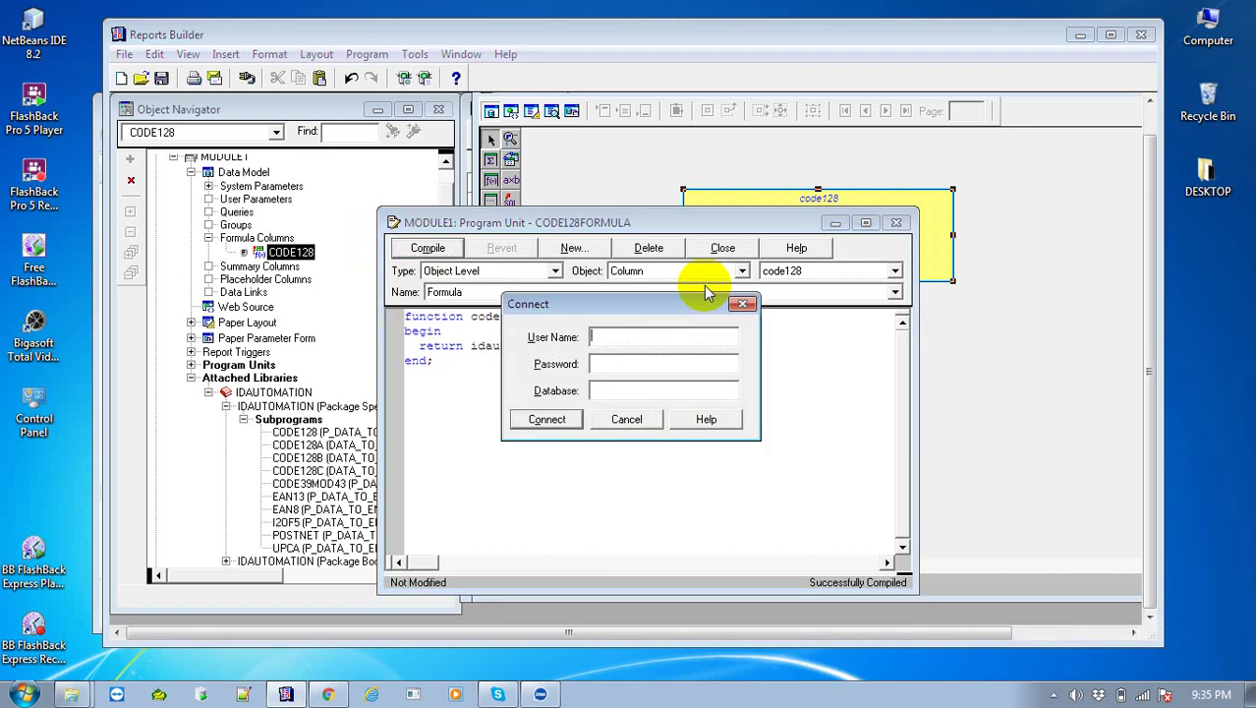
Enter the database login and connect, recompile the code128 formula, and close its editor
{"action": "type", "text": "hr/hr@orcl"}
{"action": "left_click", "coordinate": [545, 420]}
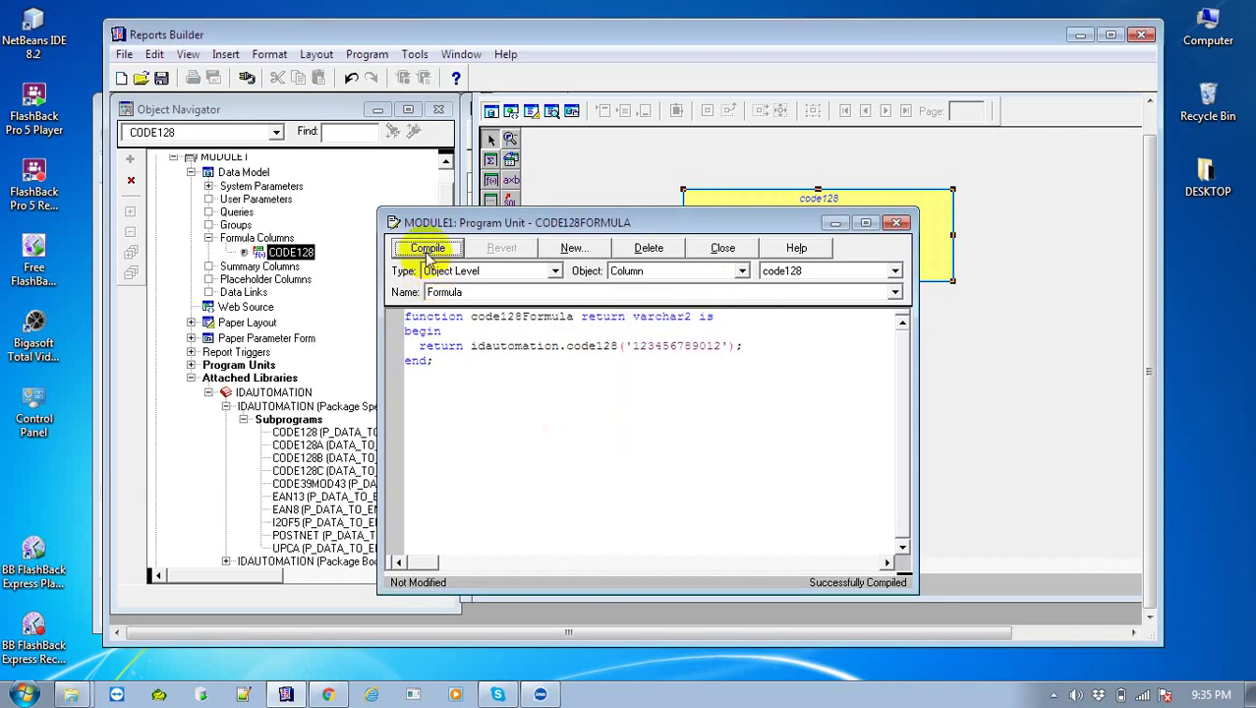
{"action": "left_click", "coordinate": [427, 249]}
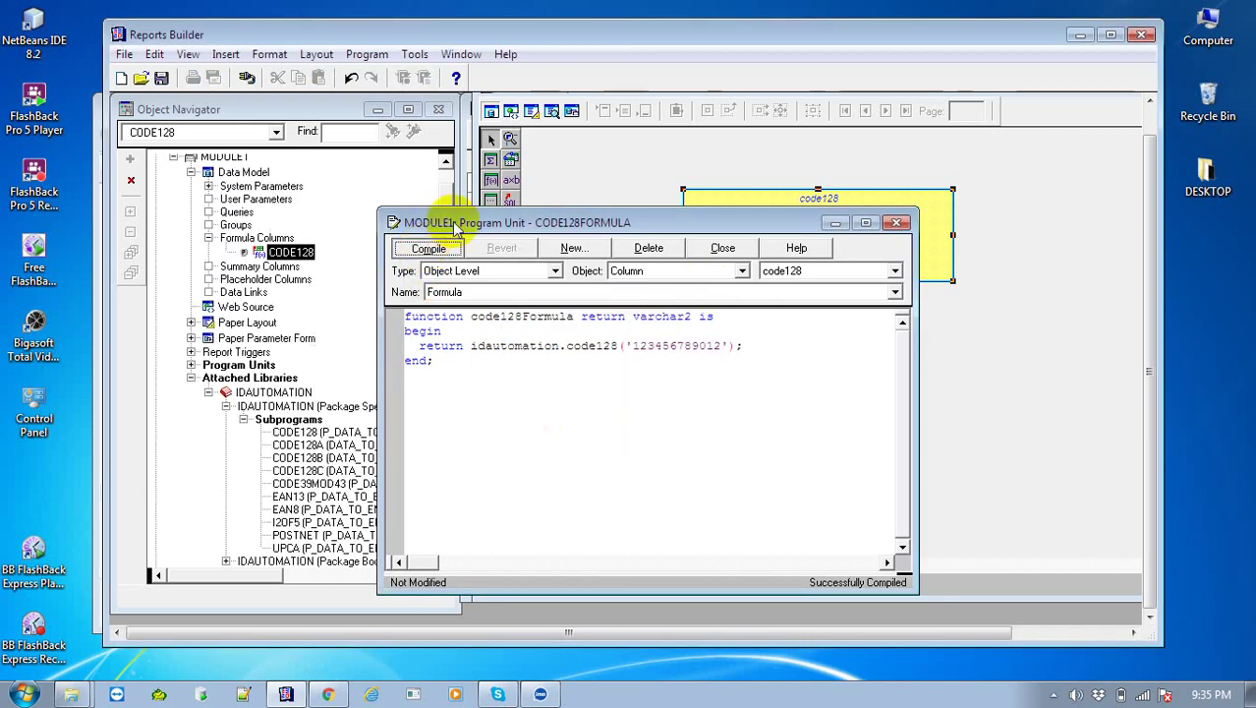
{"action": "left_click", "coordinate": [898, 224]}
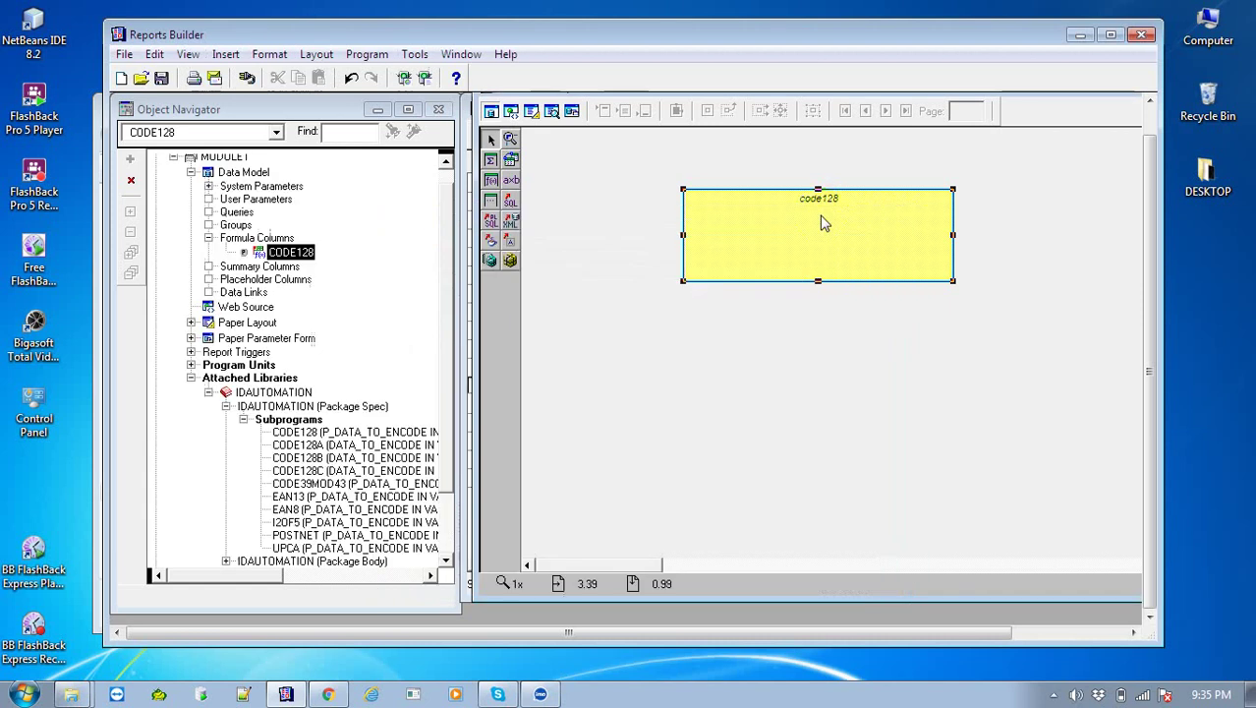
{"action": "left_click", "coordinate": [625, 209]}
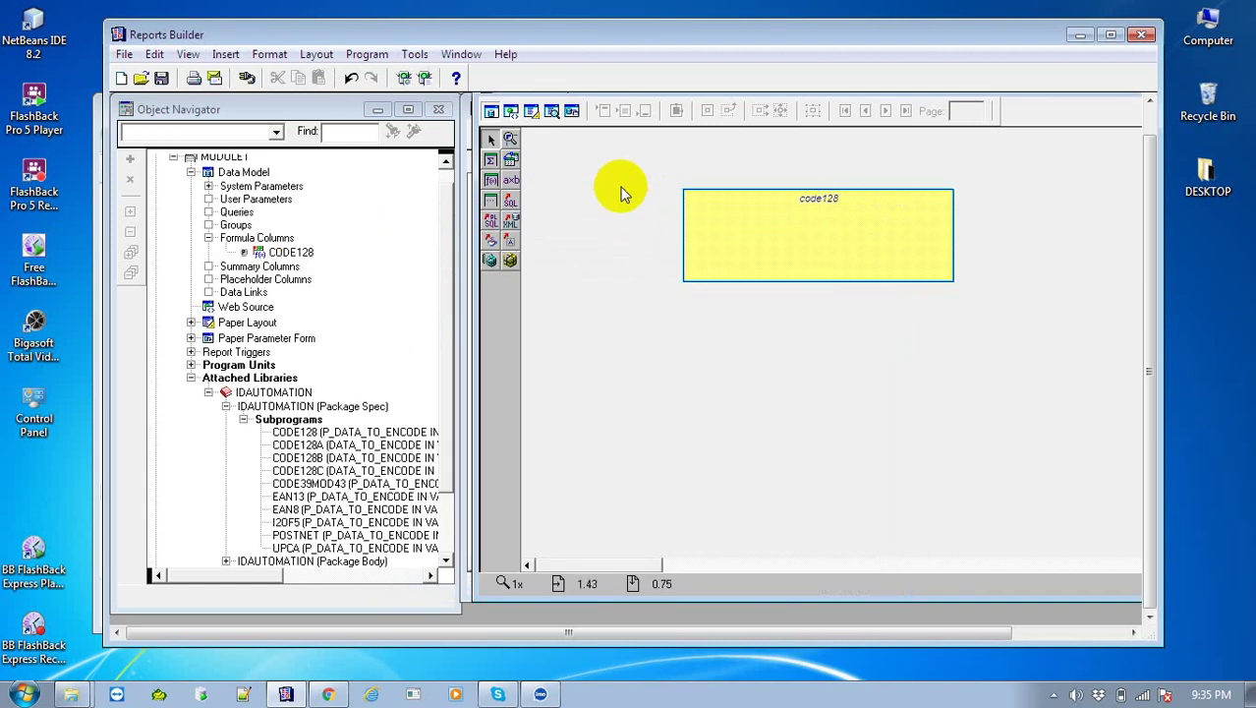
Draw field F_1 near the top-left of the Paper Layout body and open its Property Inspector
{"action": "left_click", "coordinate": [532, 111]}
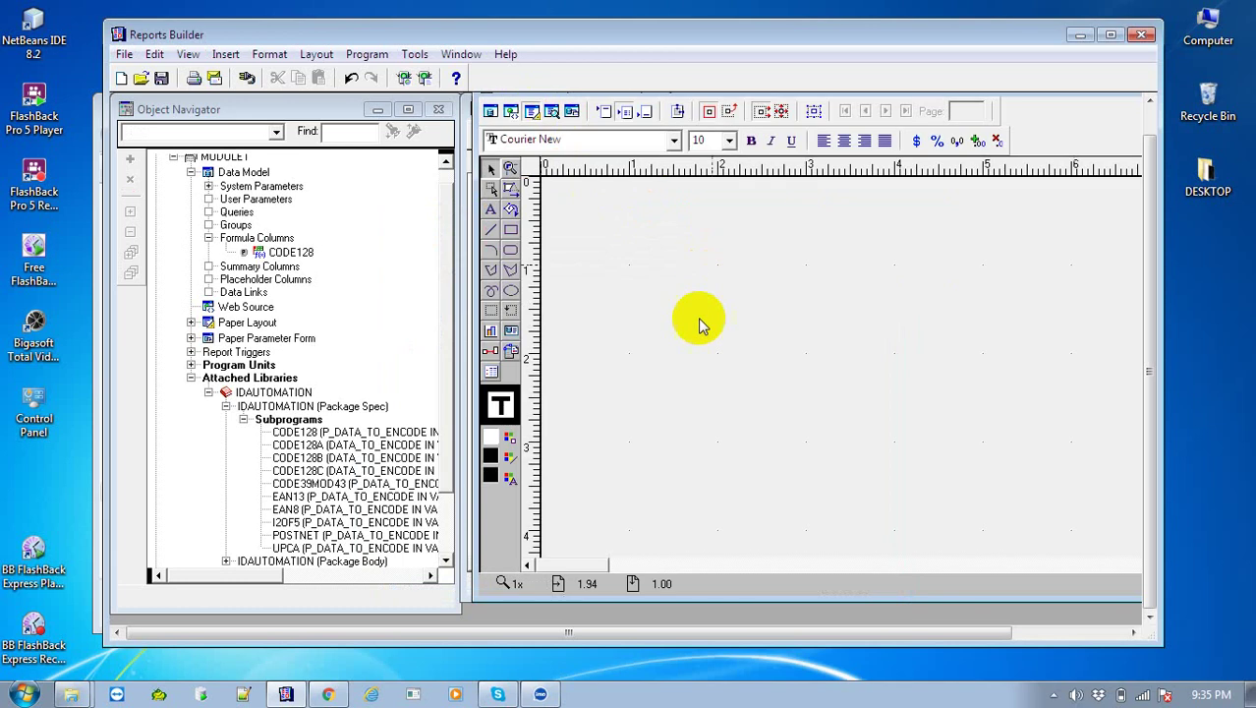
{"action": "left_click", "coordinate": [511, 330]}
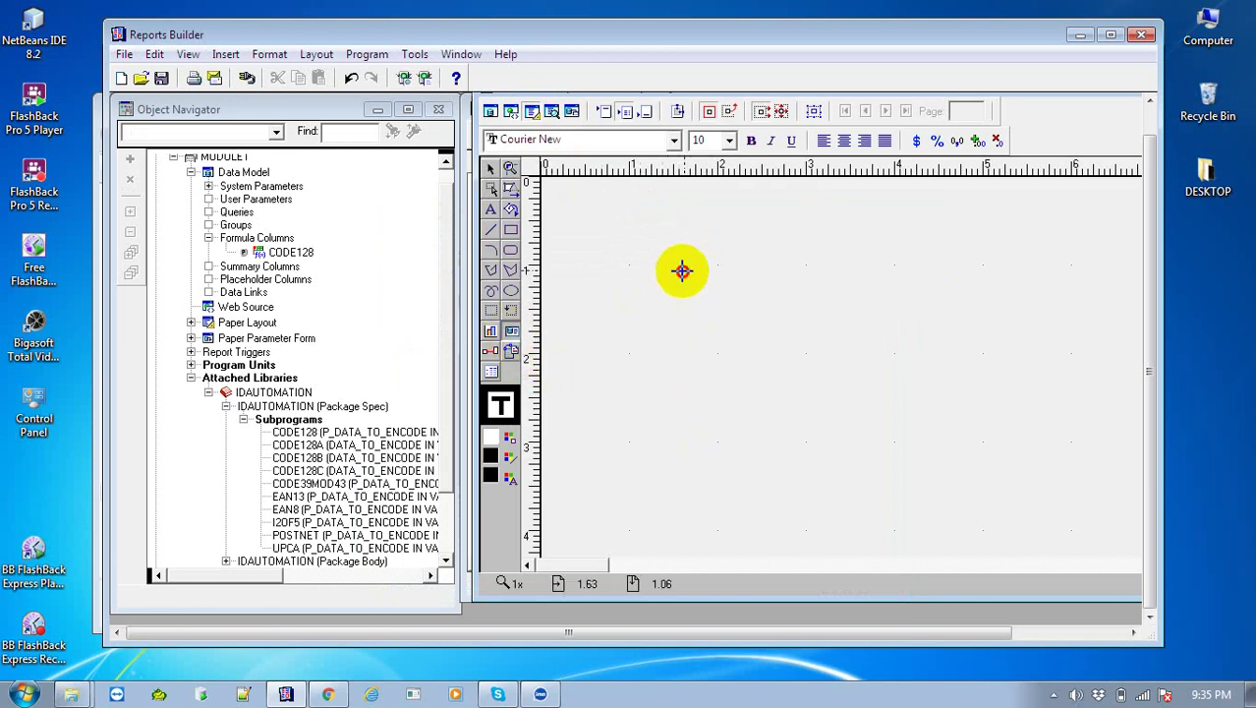
{"action": "left_click_drag", "start_coordinate": [682, 270], "coordinate": [927, 369]}
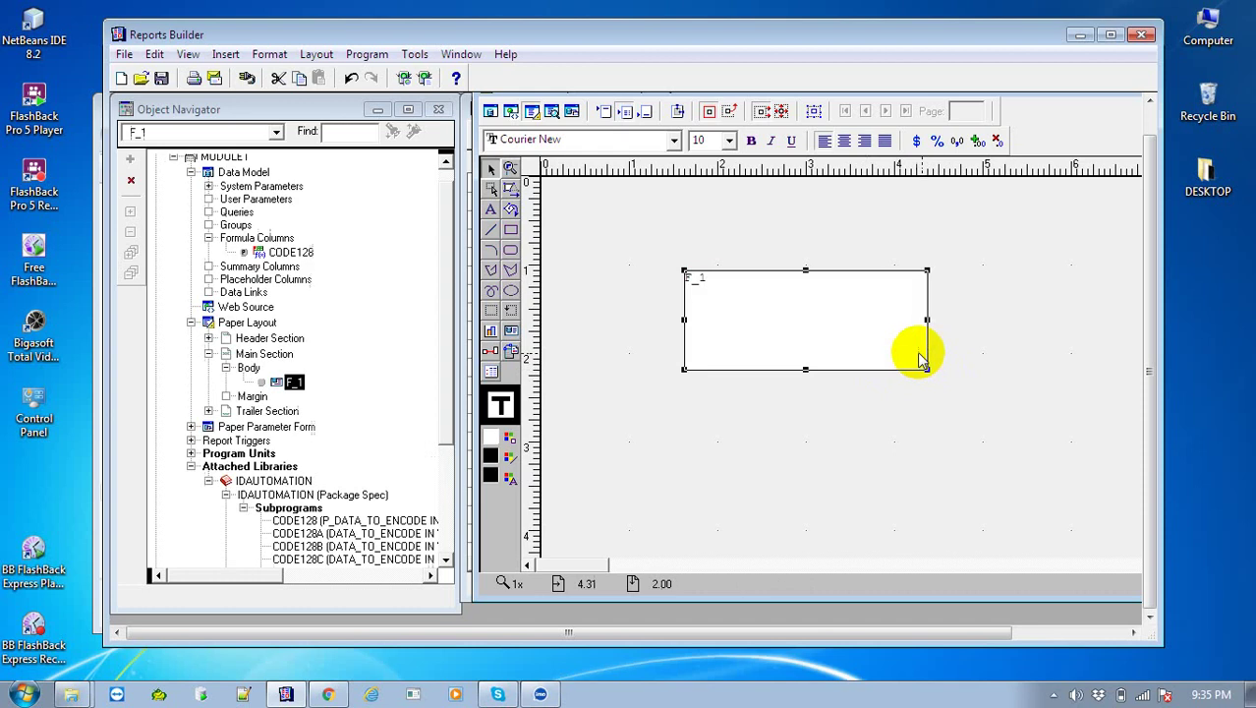
{"action": "double_click", "coordinate": [821, 319]}
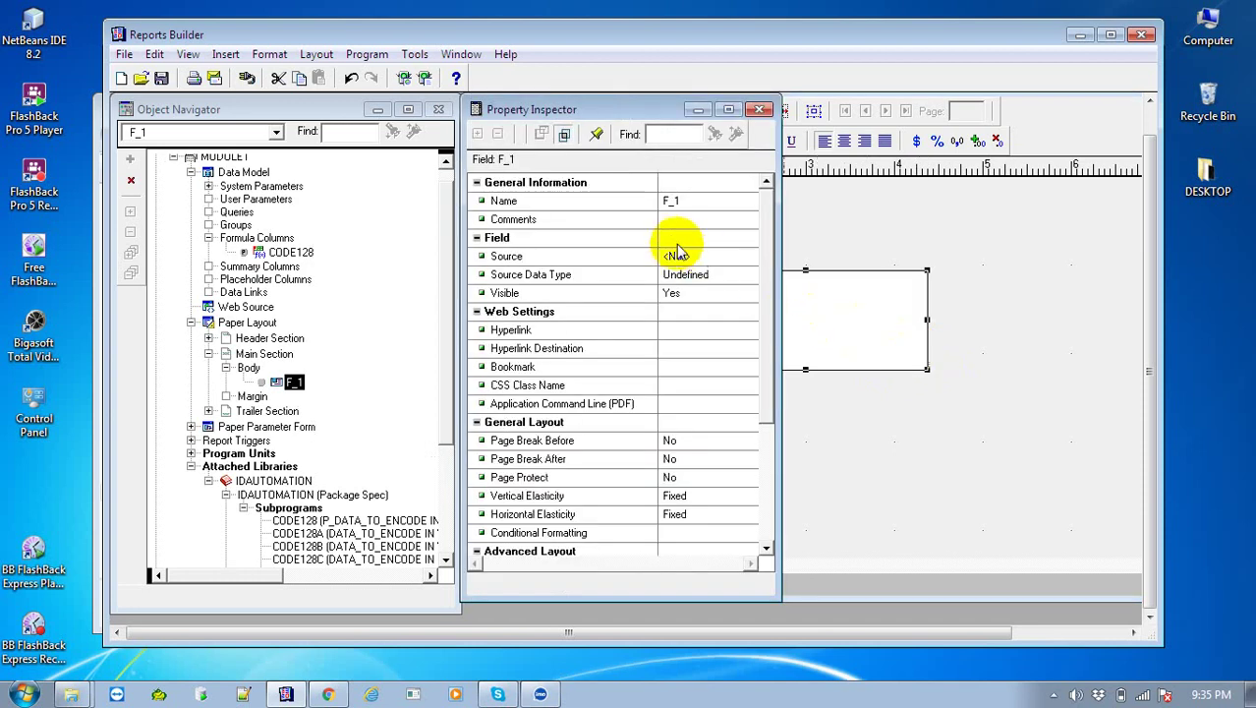